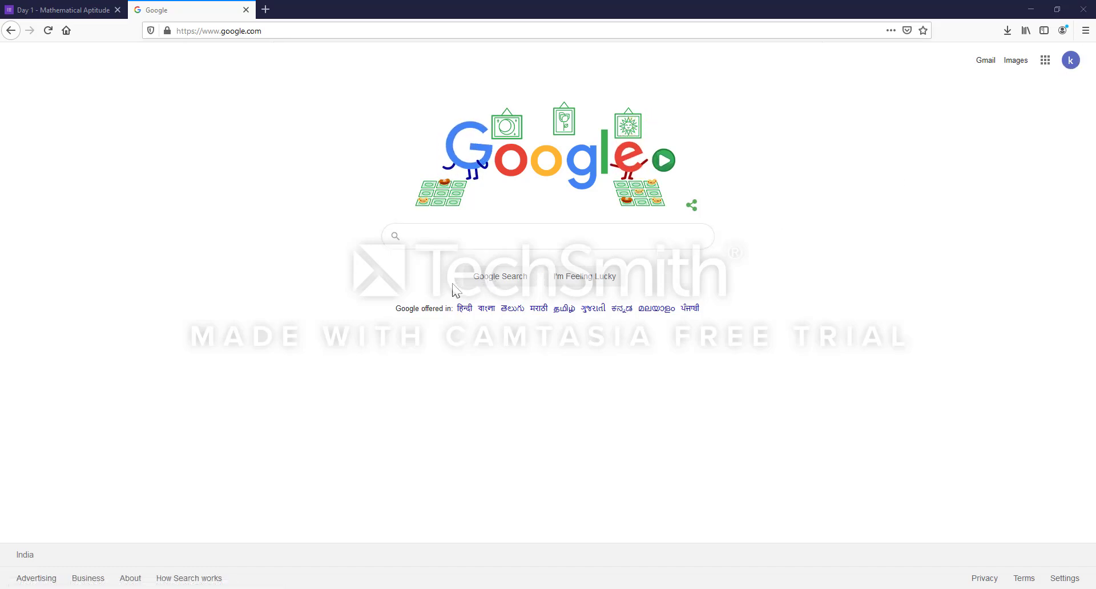
# - Search Google for classroom.google.com and follow the result to the Google Classroom site
pyautogui.click(478, 237)
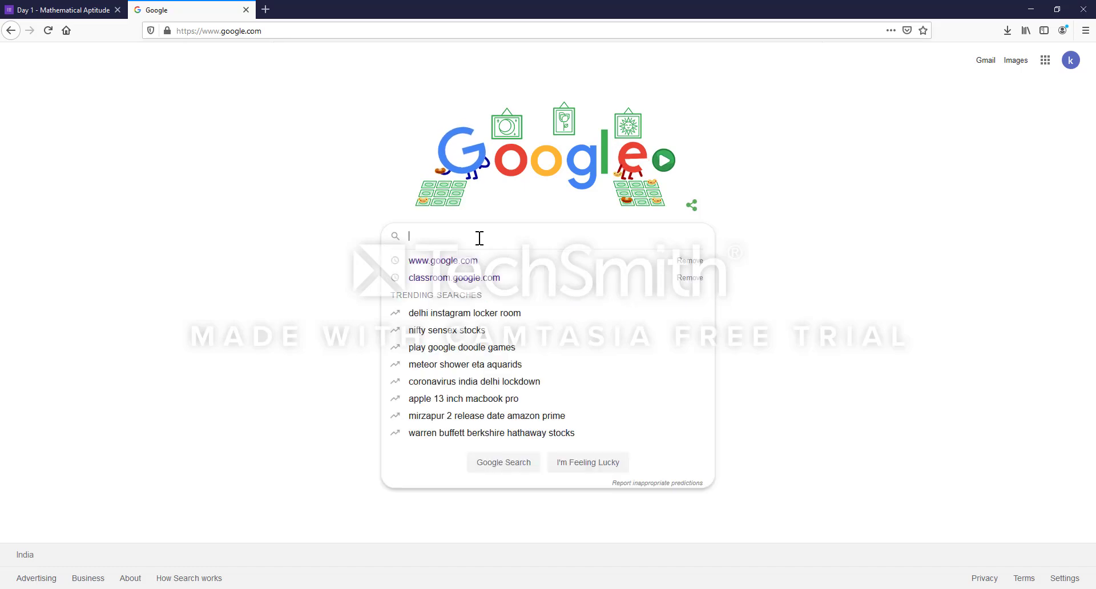
pyautogui.click(473, 278)
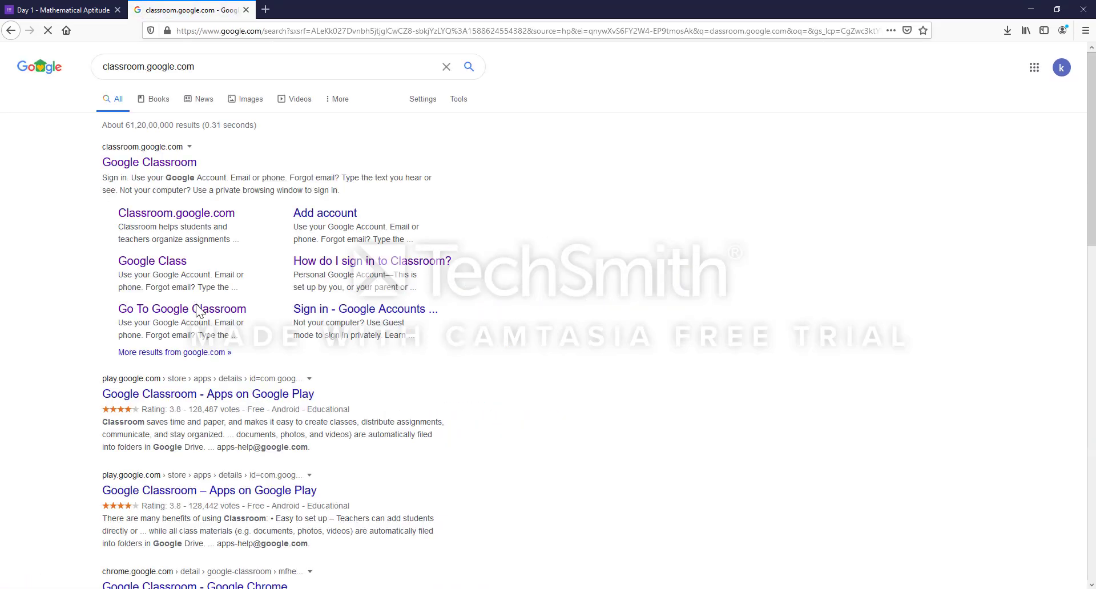
pyautogui.click(183, 311)
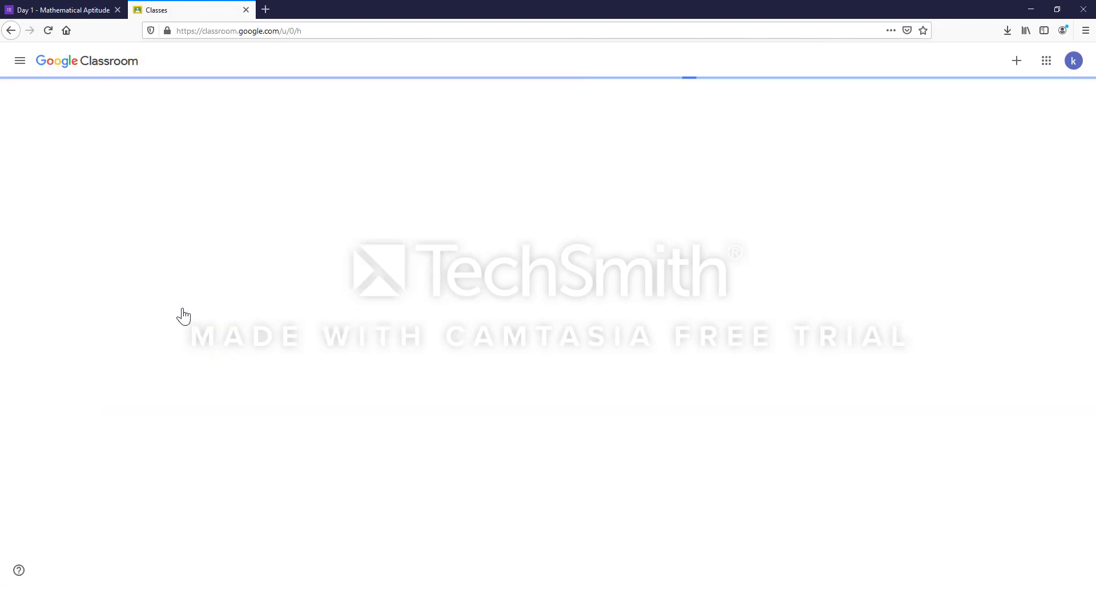
# - Create the class III BCA, section B, subject ARTIFICIAL INTELLIGENCE, accepting the school-use notice
pyautogui.click(1013, 65)
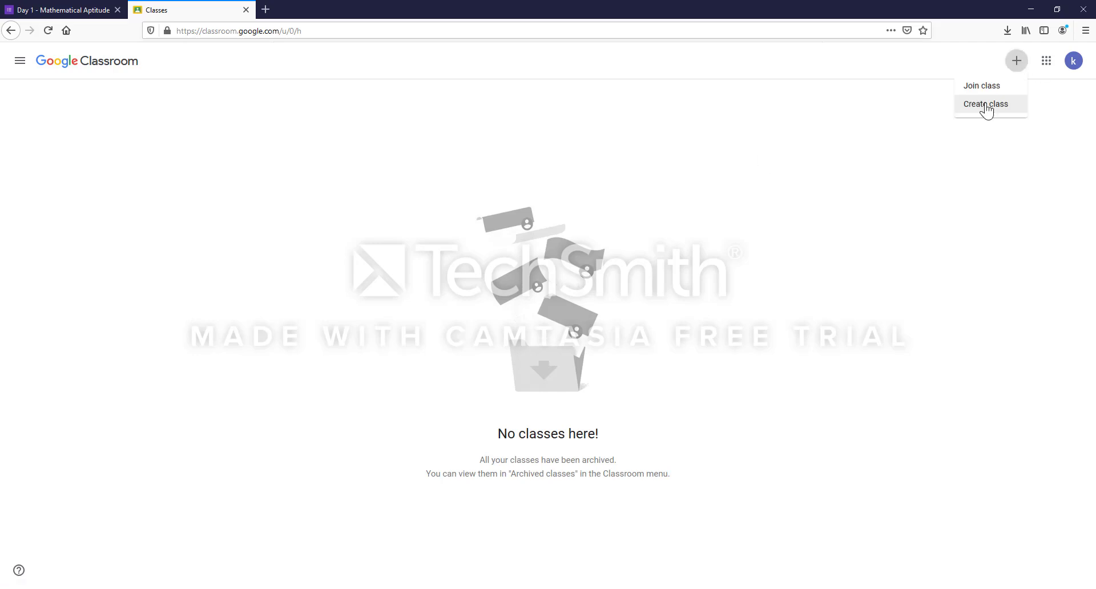
pyautogui.click(986, 104)
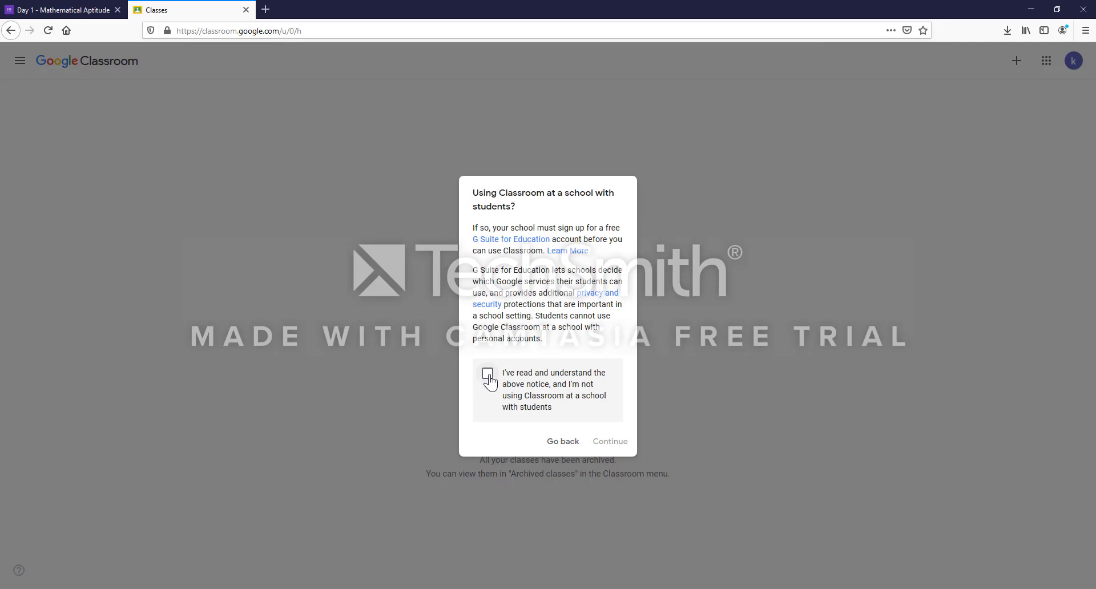
pyautogui.click(488, 377)
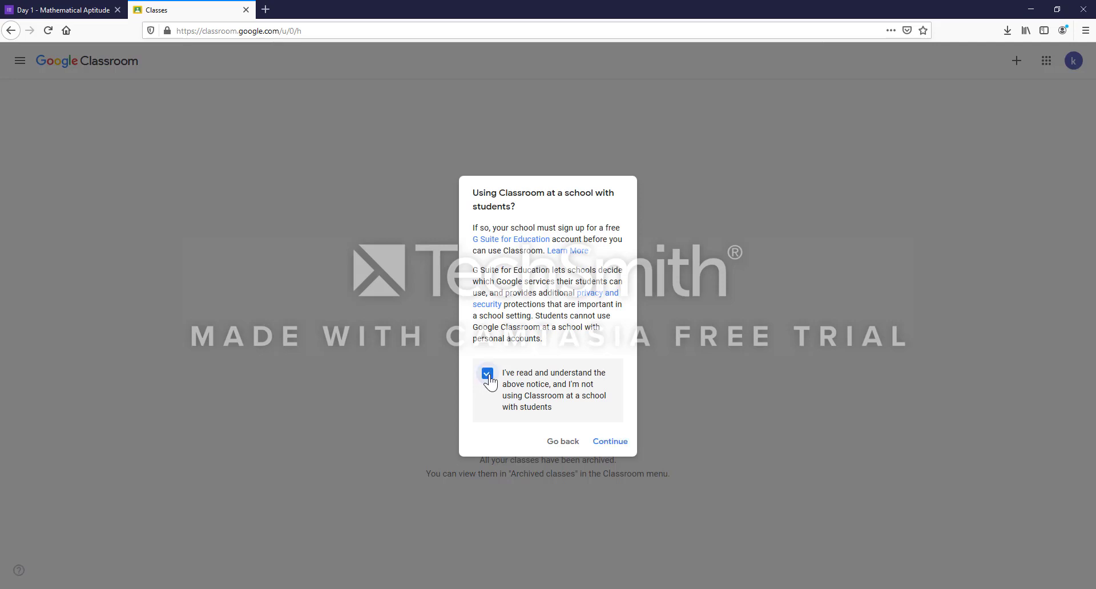
pyautogui.click(604, 443)
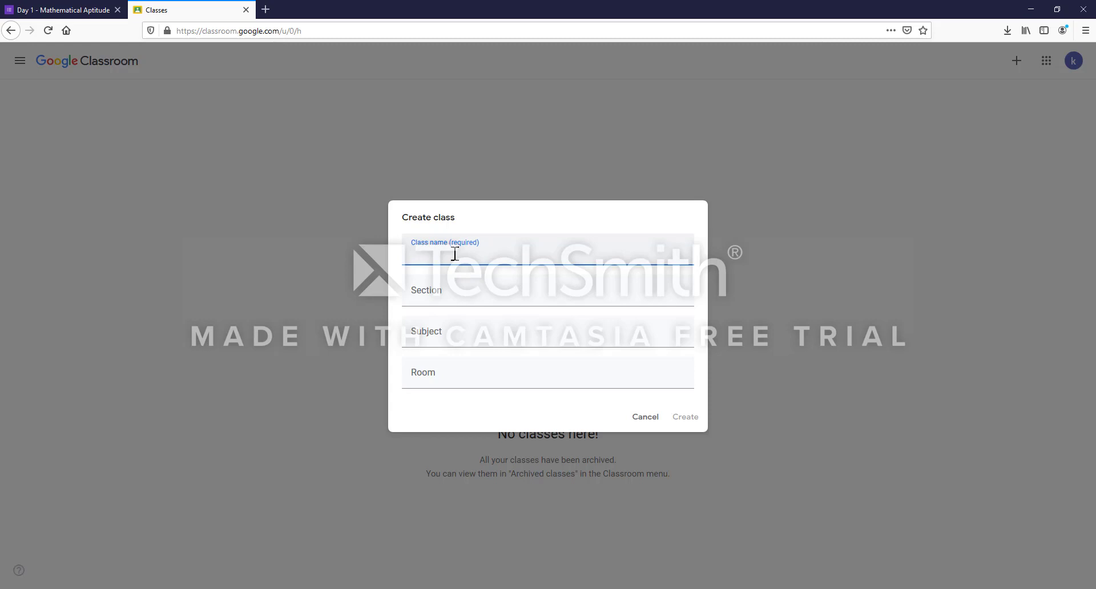
pyautogui.write('III BCA')
pyautogui.click(427, 299)
pyautogui.write('B')
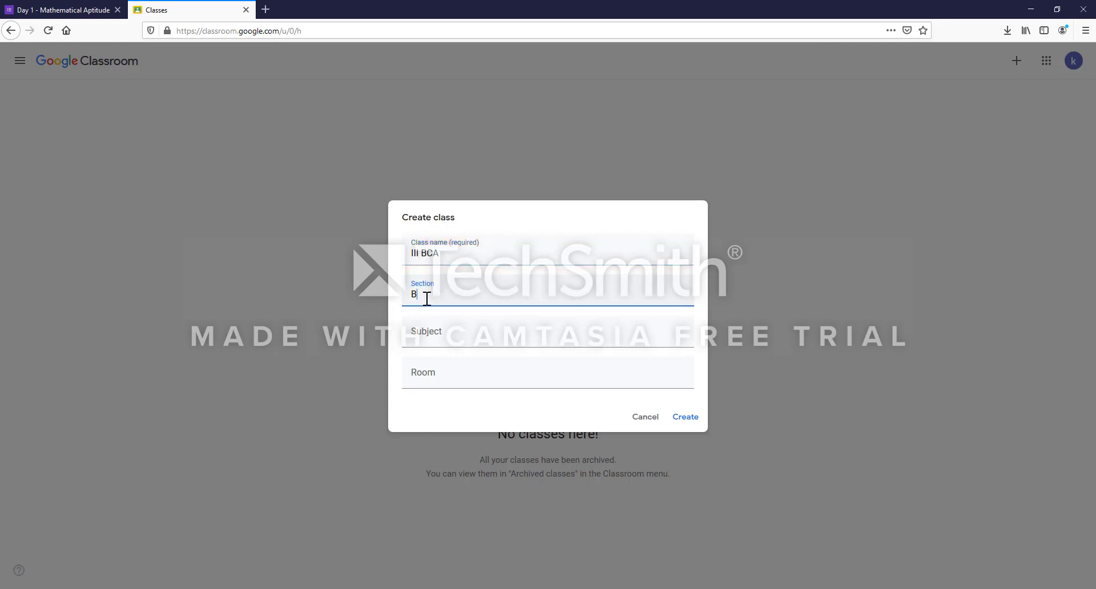
pyautogui.click(438, 334)
pyautogui.write('A')
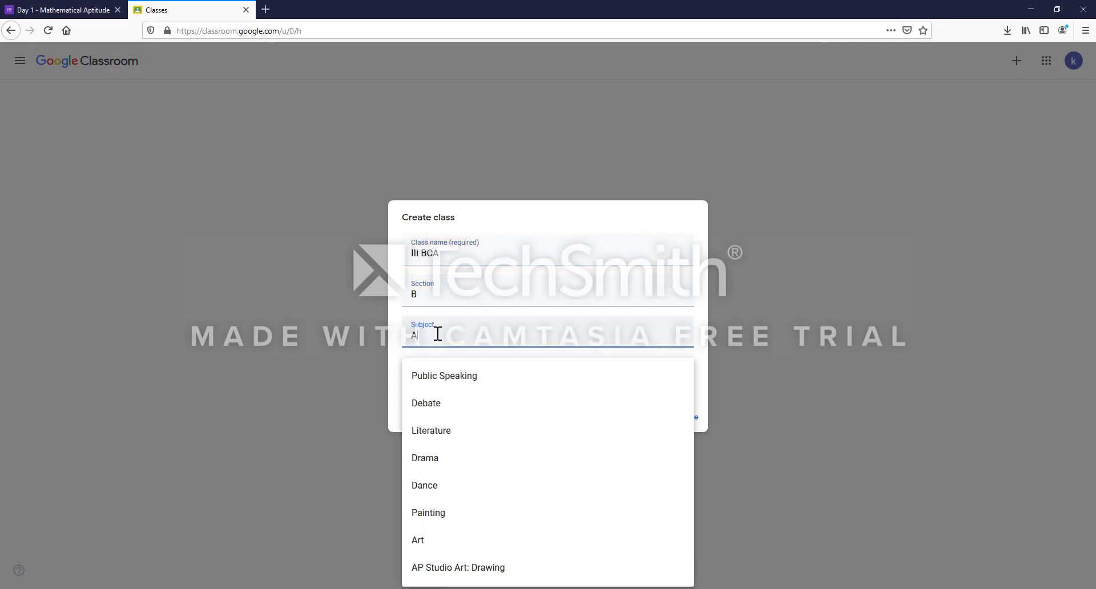
pyautogui.write('RTIFICIAL ')
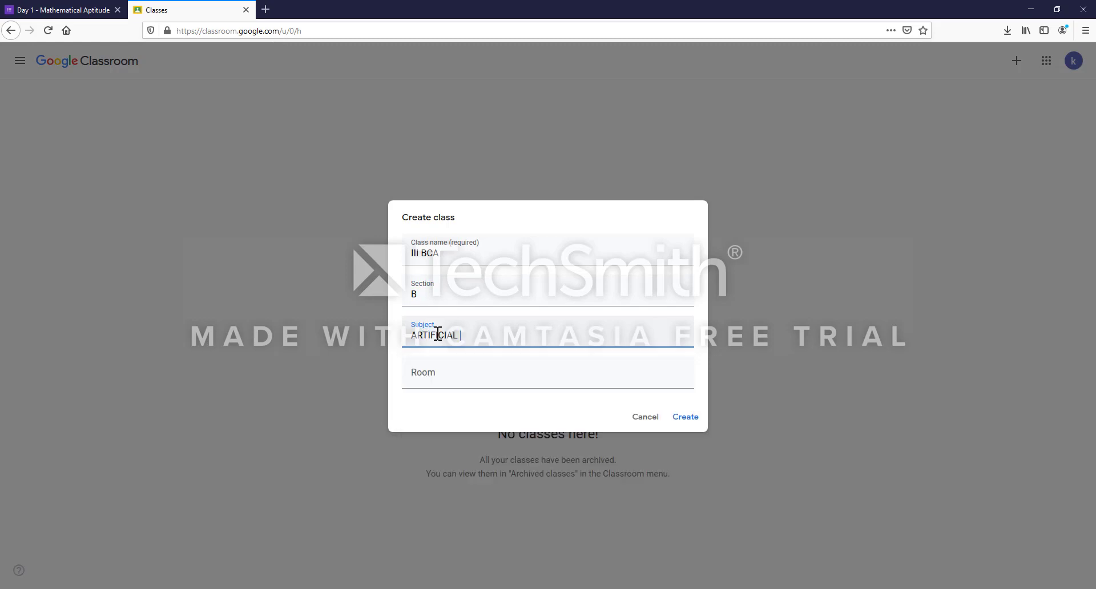
pyautogui.write('INTELLIGENCE')
pyautogui.click(684, 417)
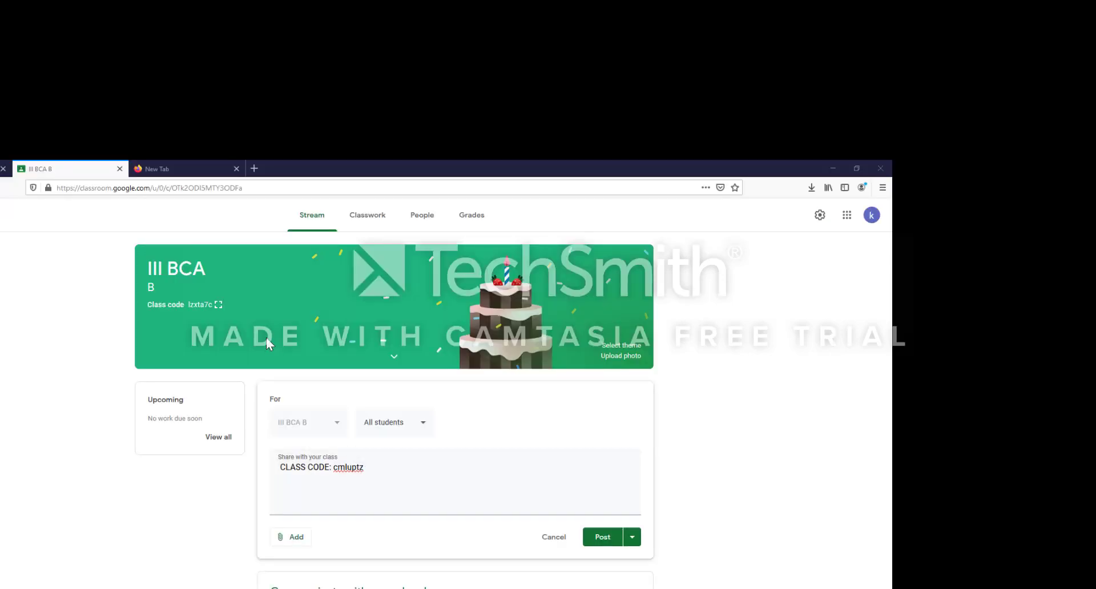
# - Copy the enlarged class code, then post the class-code announcement to the stream
pyautogui.click(218, 306)
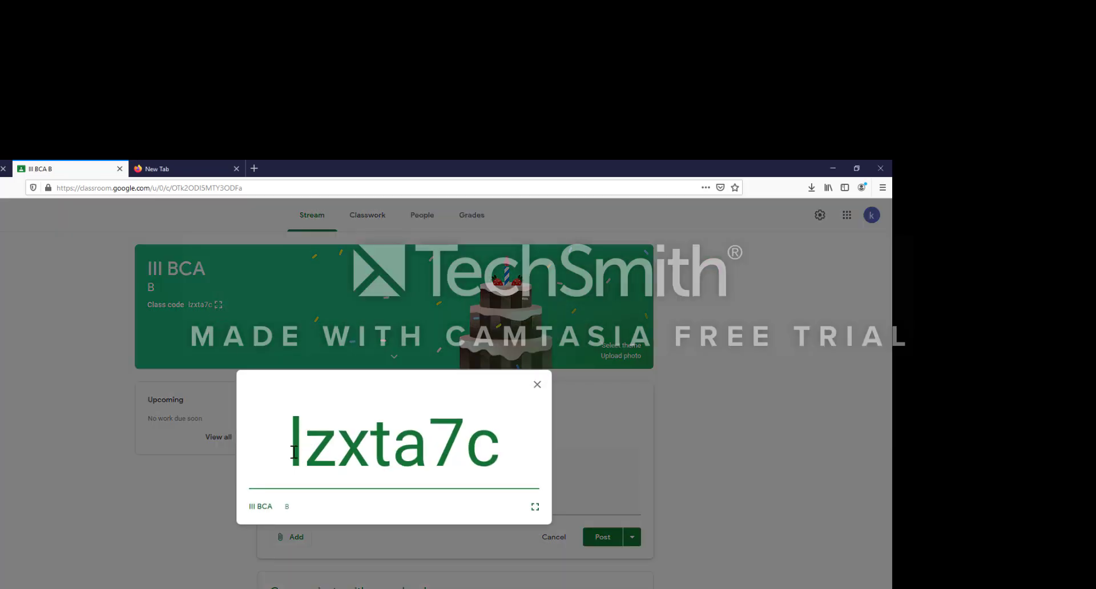
pyautogui.moveTo(291, 448); pyautogui.dragTo(504, 457)
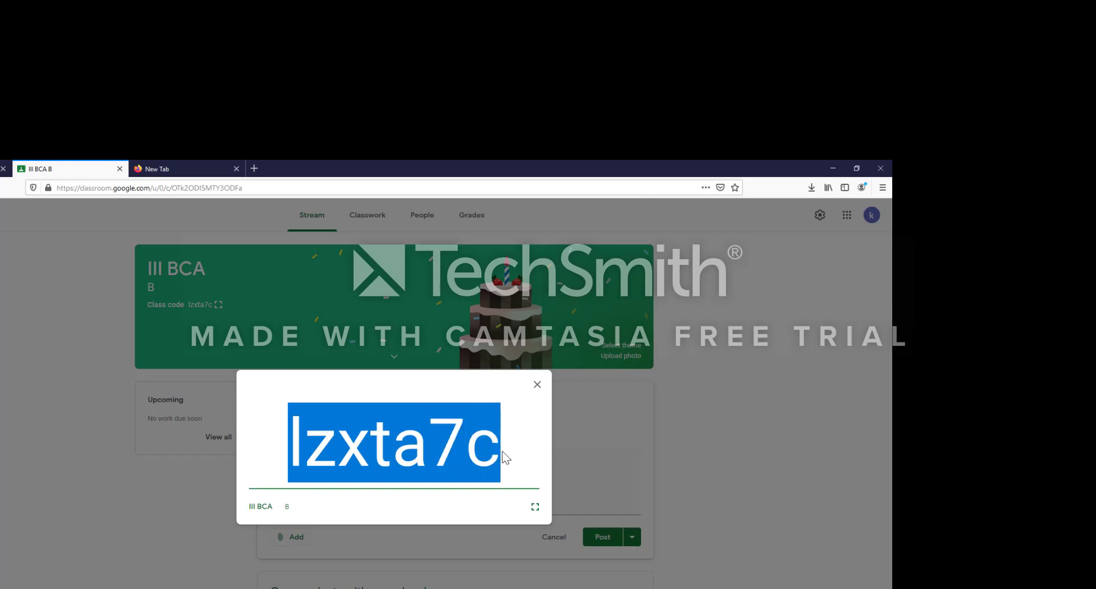
pyautogui.rightClick(463, 455)
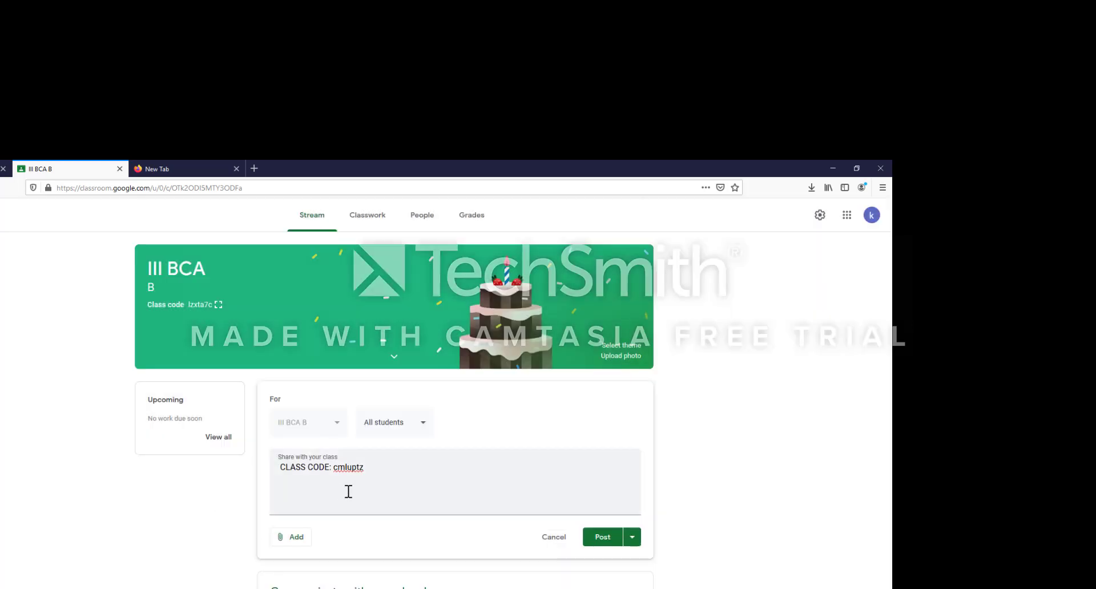
pyautogui.click(359, 480)
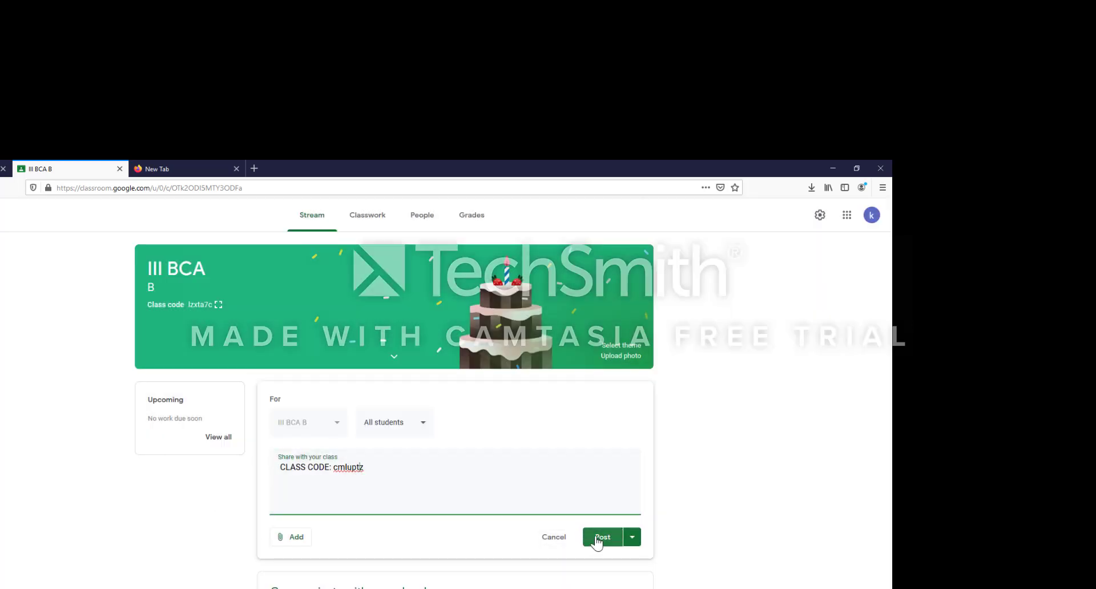
pyautogui.click(597, 539)
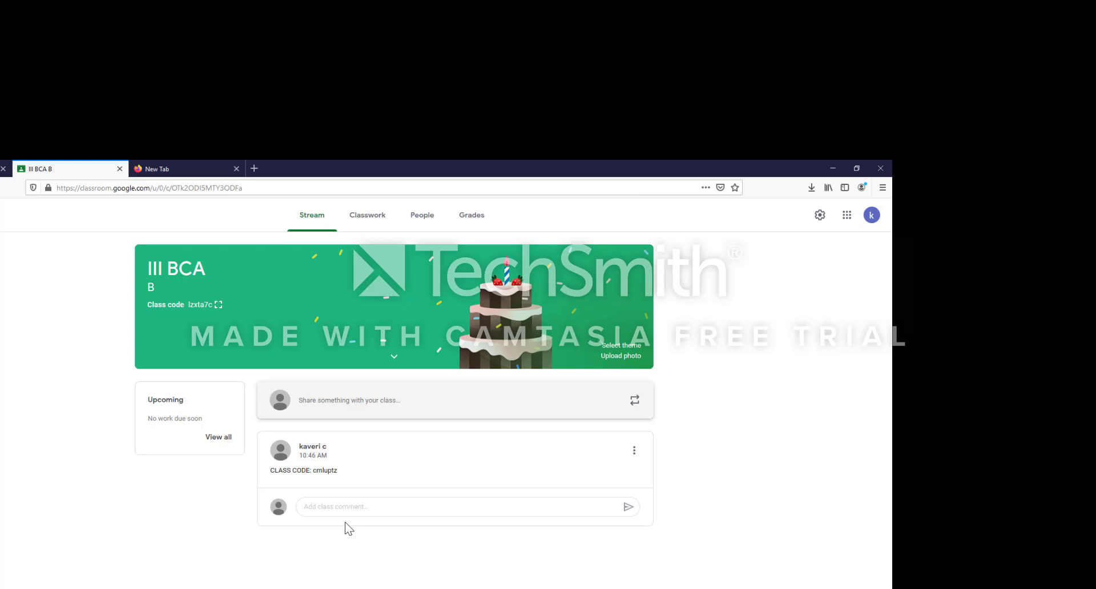
# - On the Classwork page, add a topic named UNIT I
pyautogui.click(371, 220)
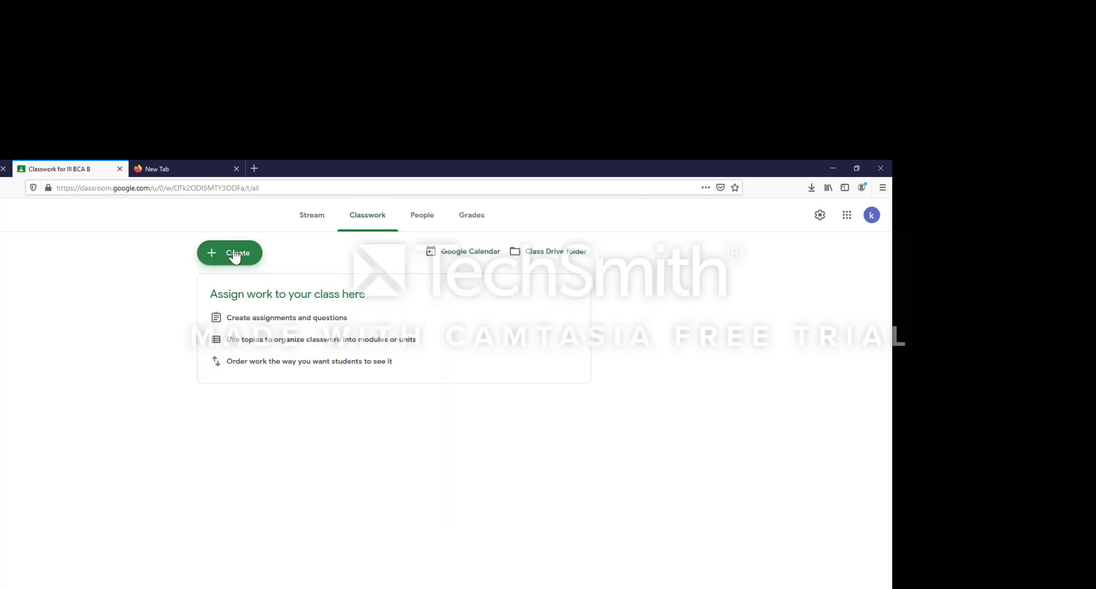
pyautogui.click(234, 257)
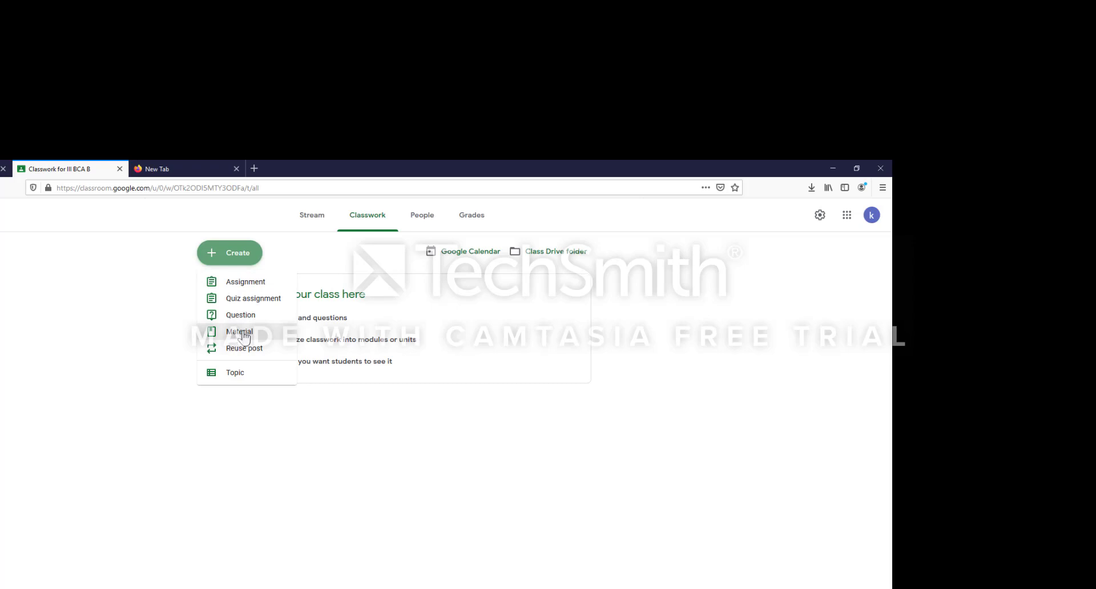
pyautogui.click(229, 376)
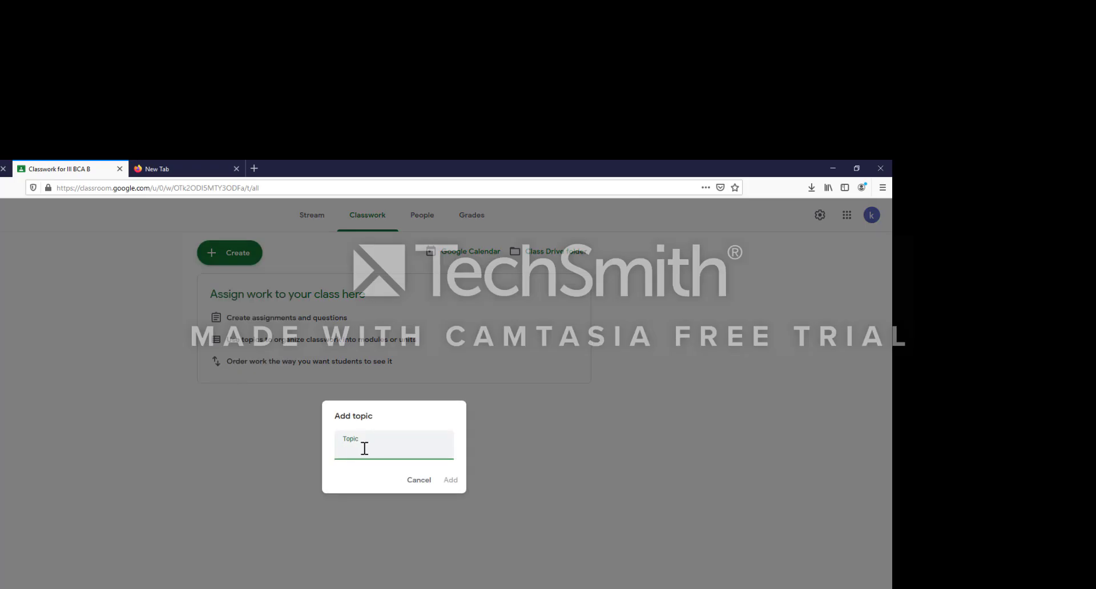
pyautogui.write('I')
pyautogui.press('BackSpace')
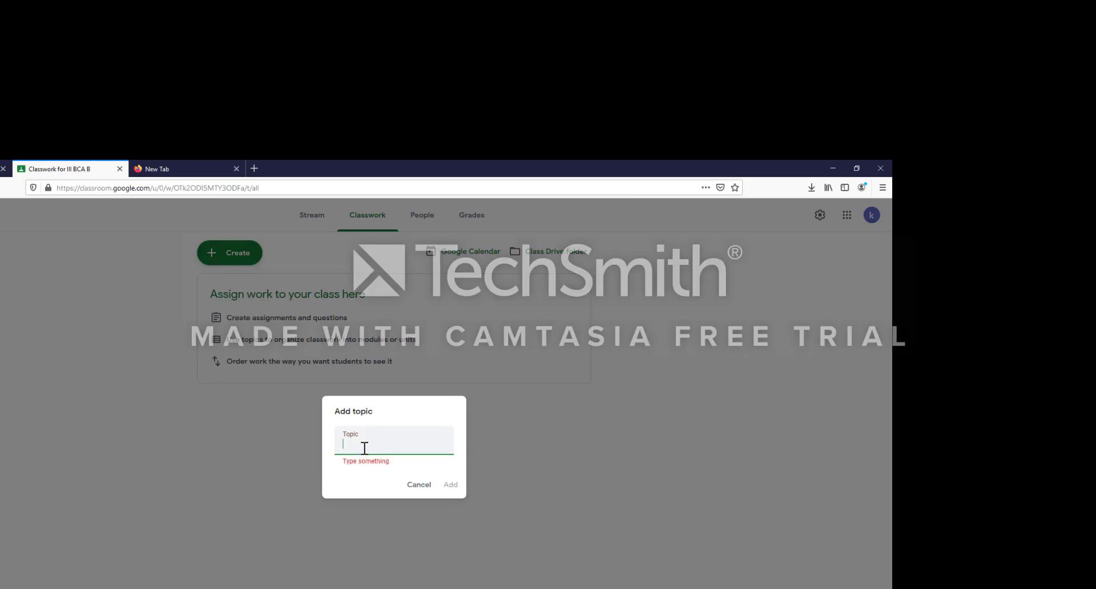
pyautogui.write('UNIY')
pyautogui.press('BackSpace')
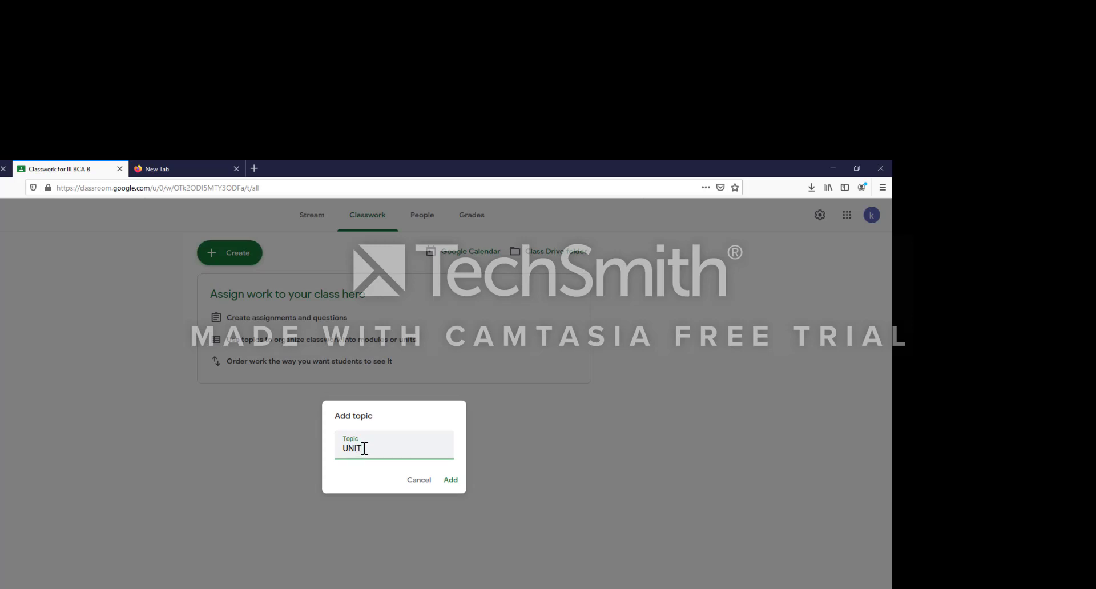
pyautogui.write('T I')
pyautogui.click(449, 480)
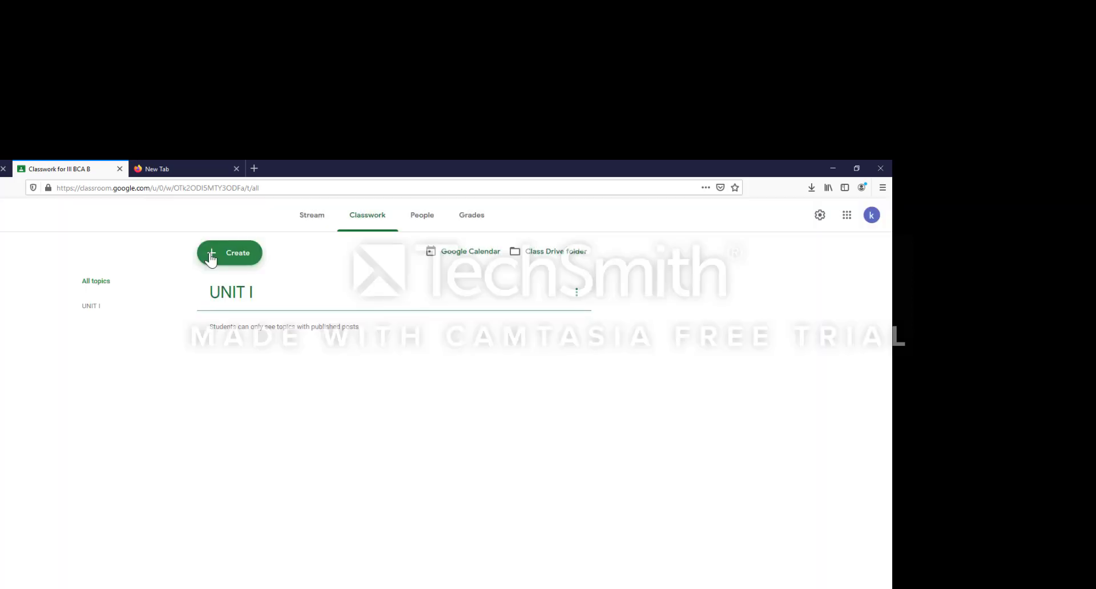
# - Add a second topic UNIT II and drag it below UNIT I
pyautogui.click(210, 257)
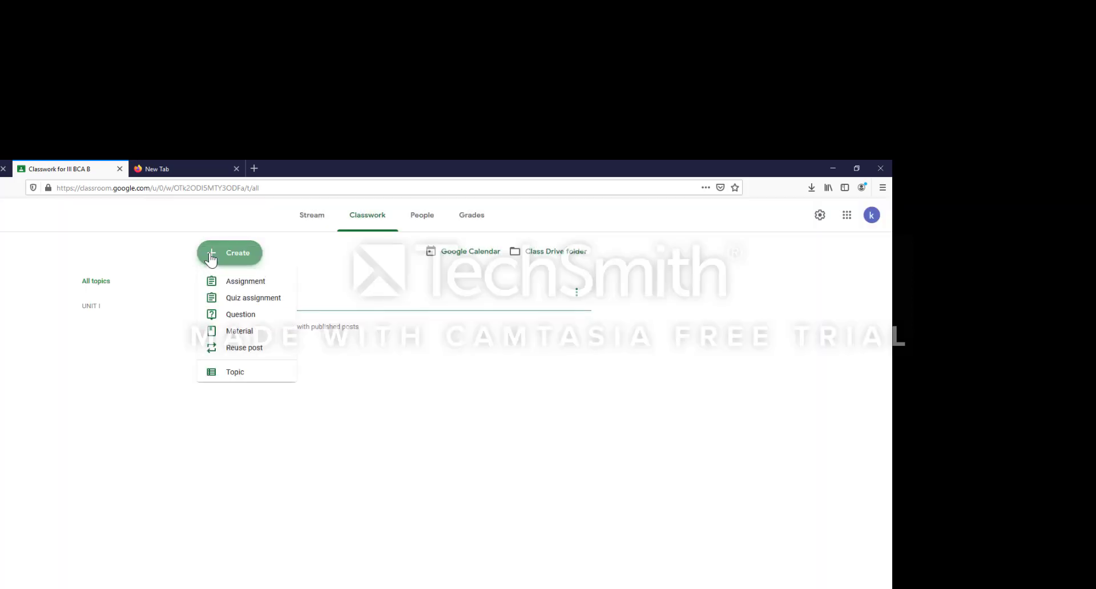
pyautogui.click(231, 375)
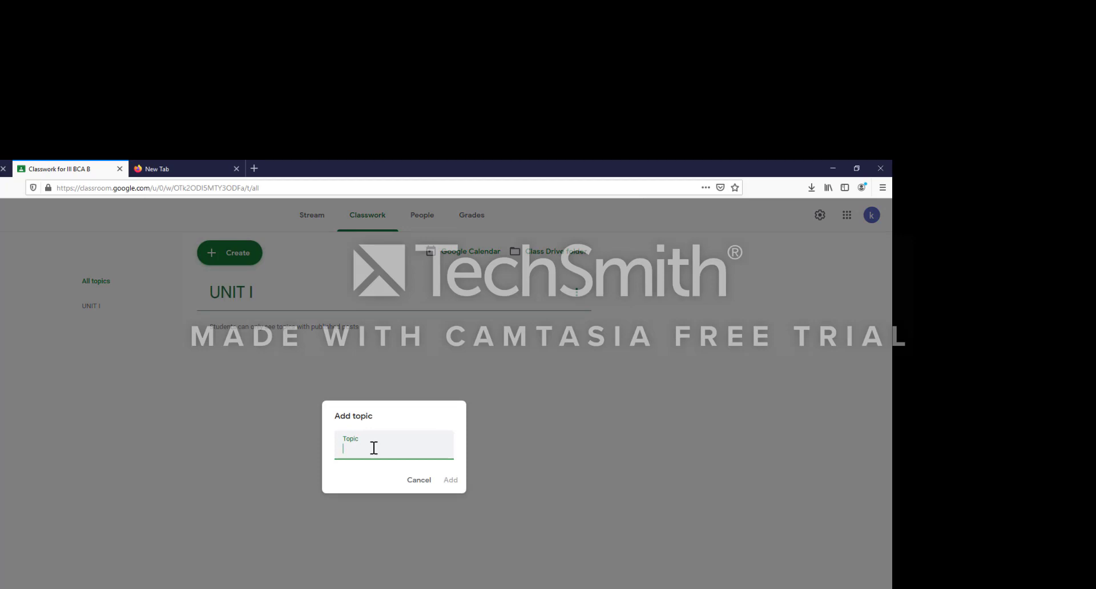
pyautogui.write('UNIT II')
pyautogui.click(449, 479)
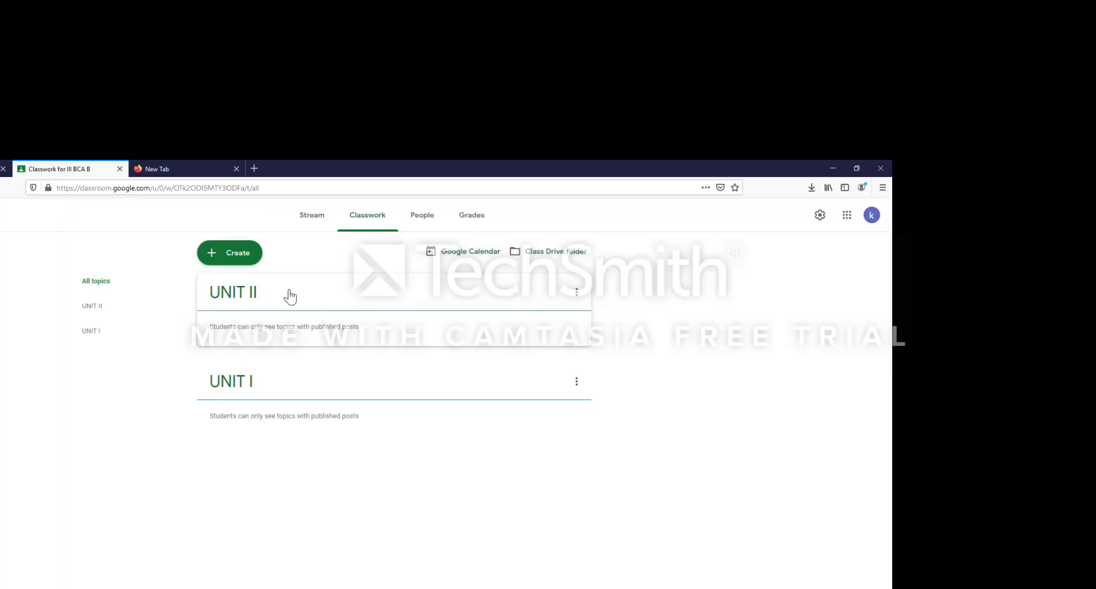
pyautogui.moveTo(290, 296); pyautogui.dragTo(326, 407)
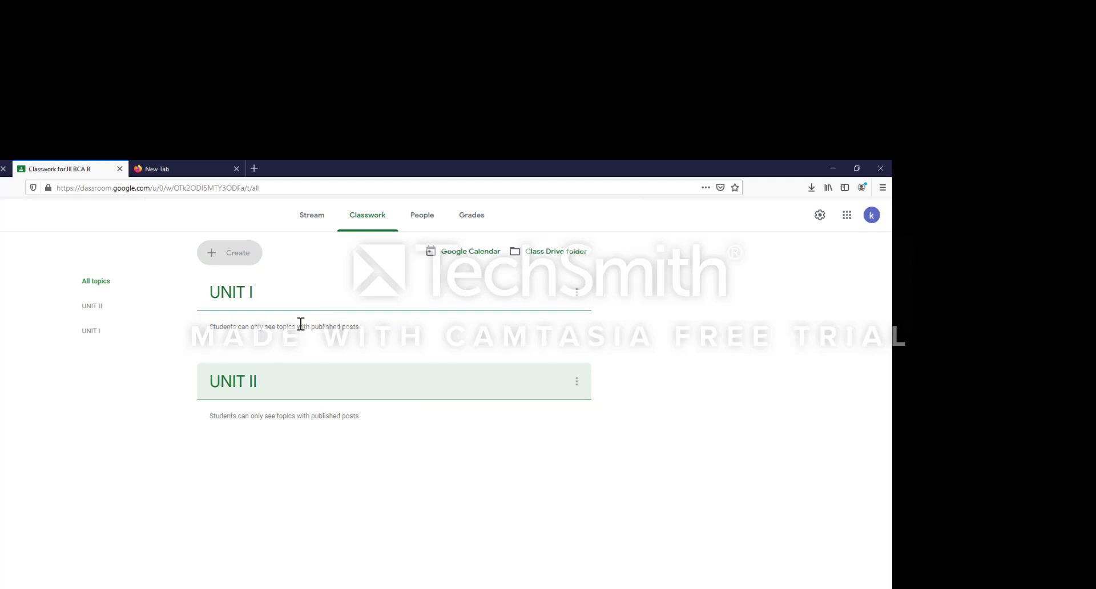
pyautogui.click(231, 252)
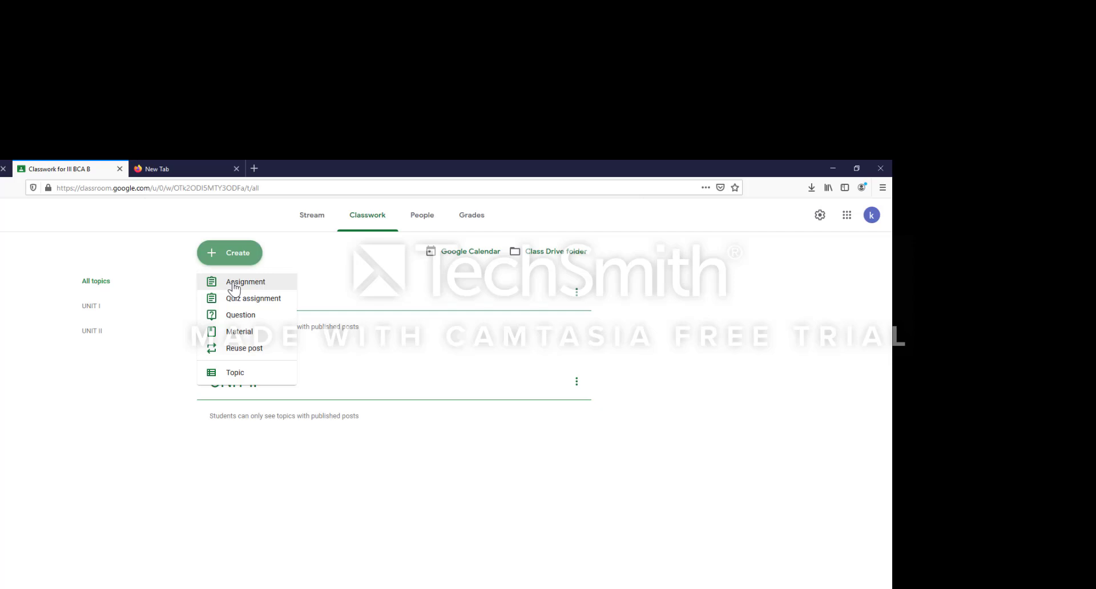
# - Start a new assignment and lower its points from 100 to 10
pyautogui.click(234, 283)
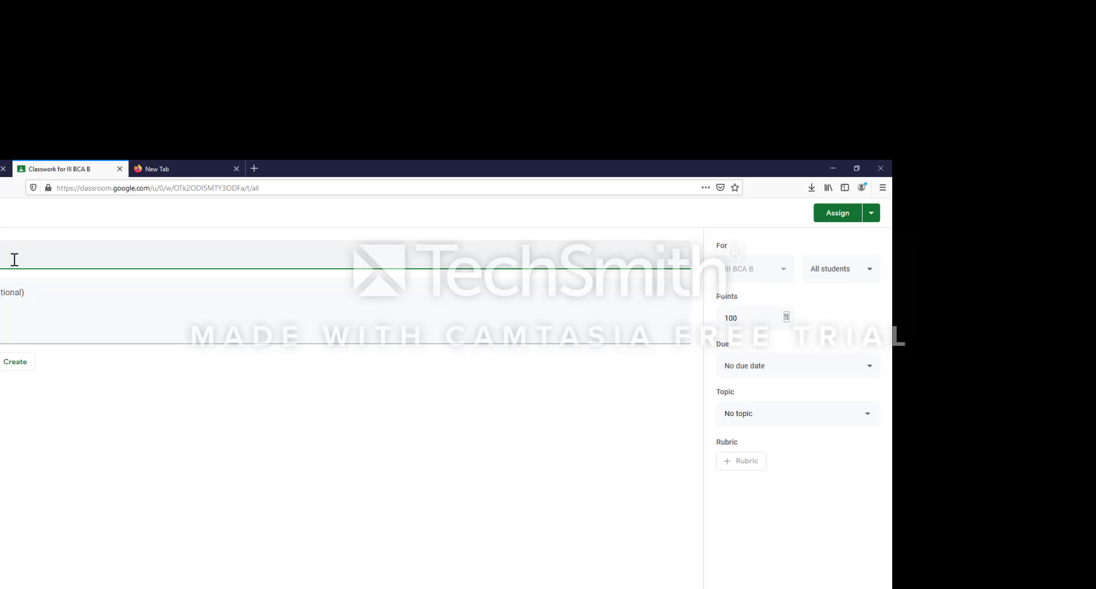
pyautogui.press('Tab')
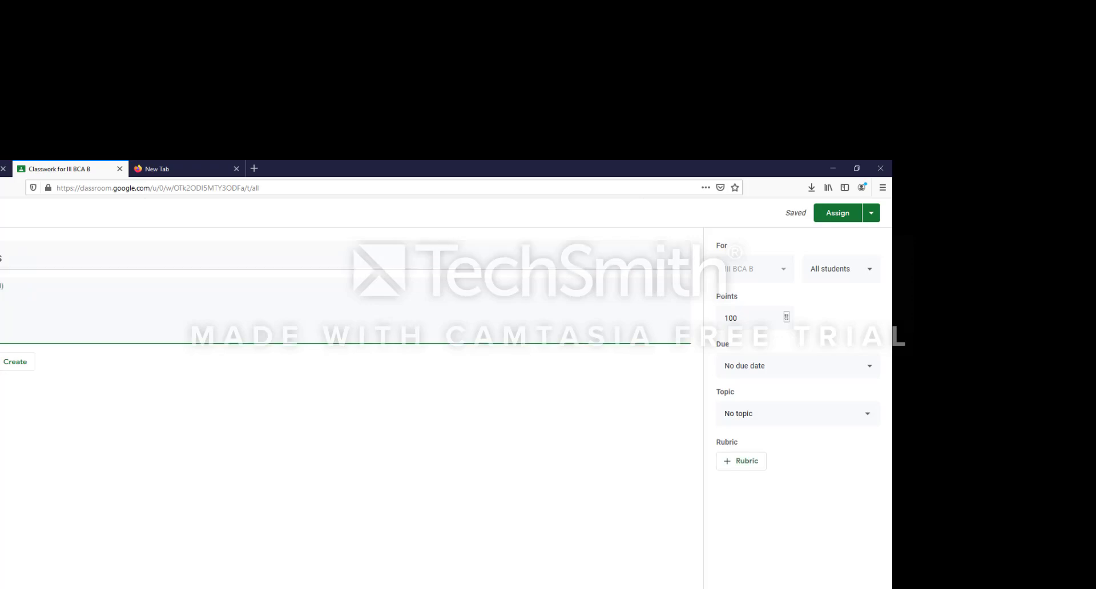
pyautogui.click(789, 323)
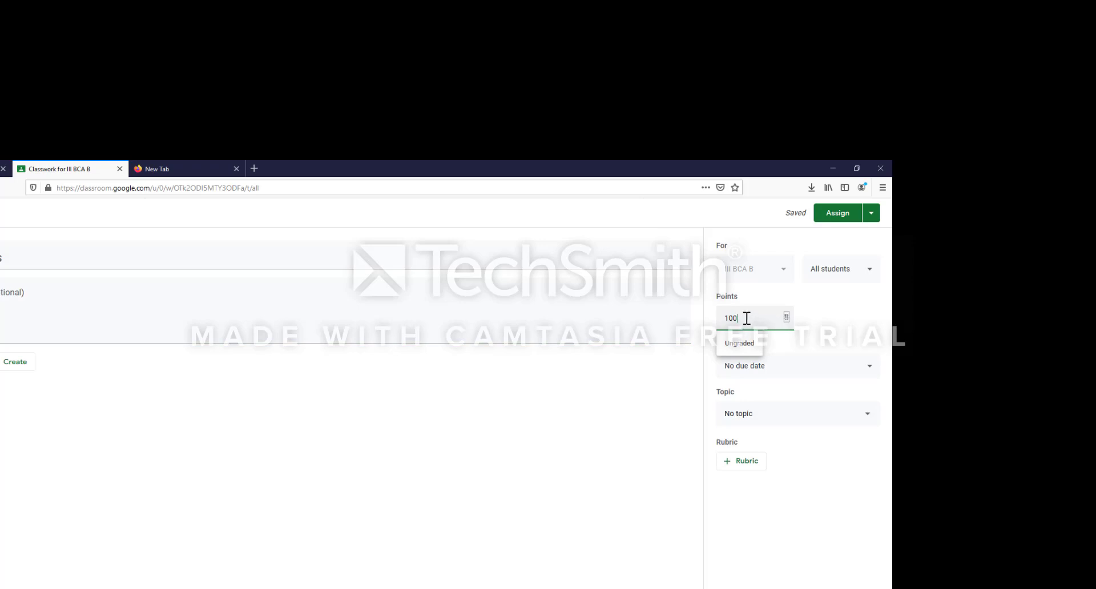
pyautogui.press('BackSpace')
# - Set the assignment due Fri, May 15, filed under topic UNIT I
pyautogui.click(870, 370)
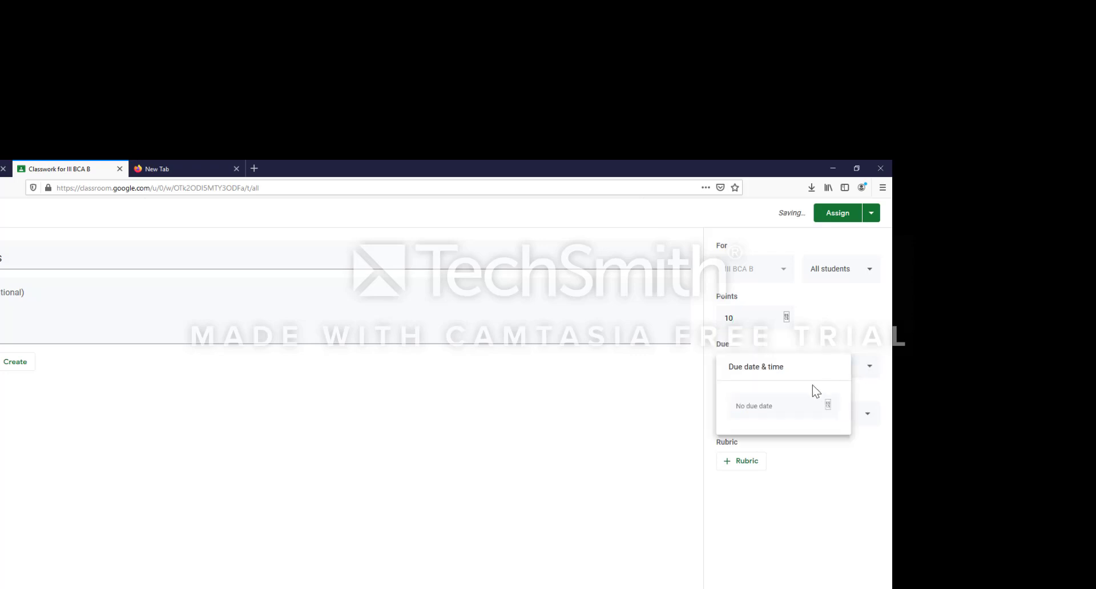
pyautogui.click(828, 407)
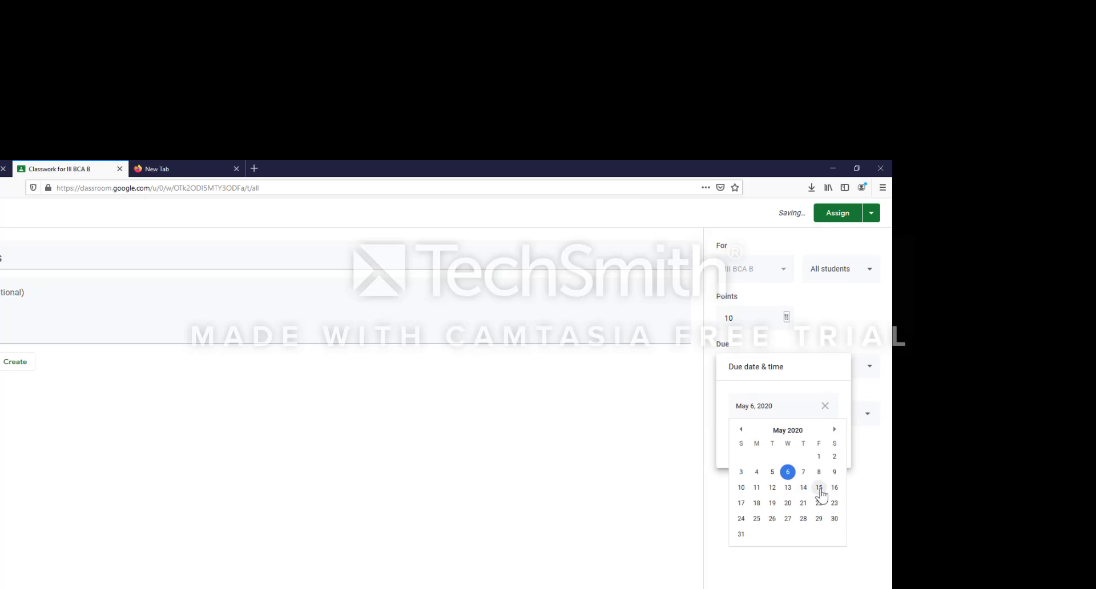
pyautogui.click(819, 488)
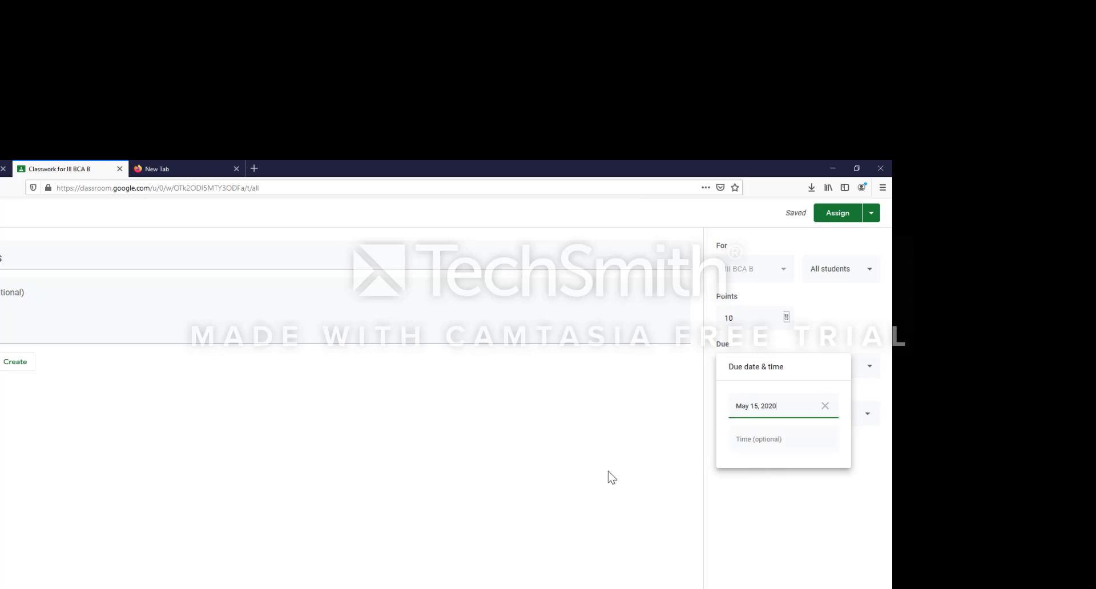
pyautogui.click(866, 415)
pyautogui.click(731, 477)
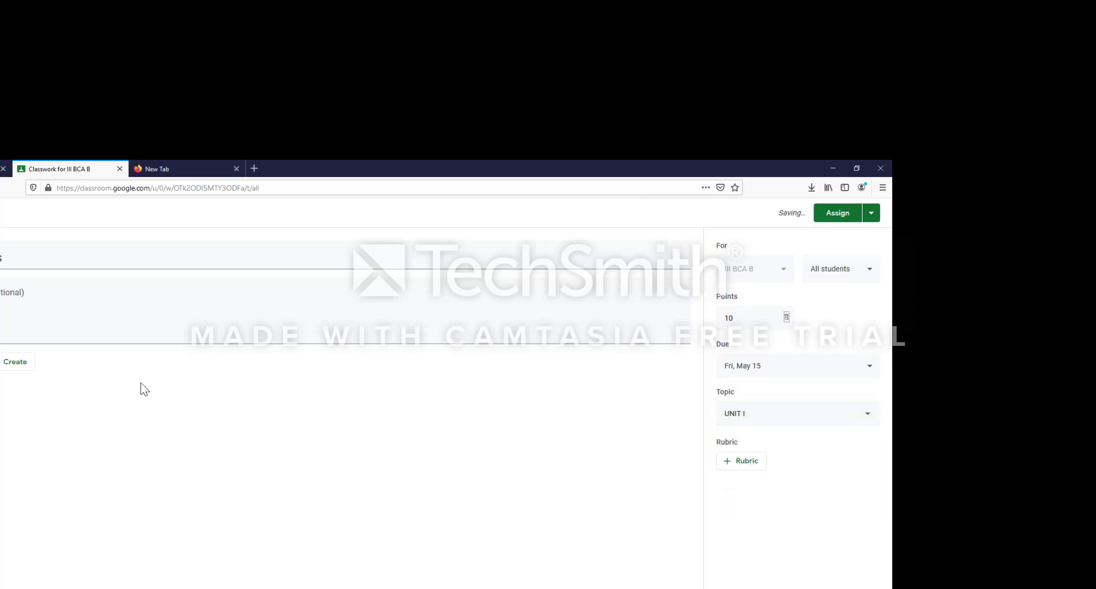
# - Complete the assignment title with KNOWLEDGE REPRESENTATION
pyautogui.click(142, 320)
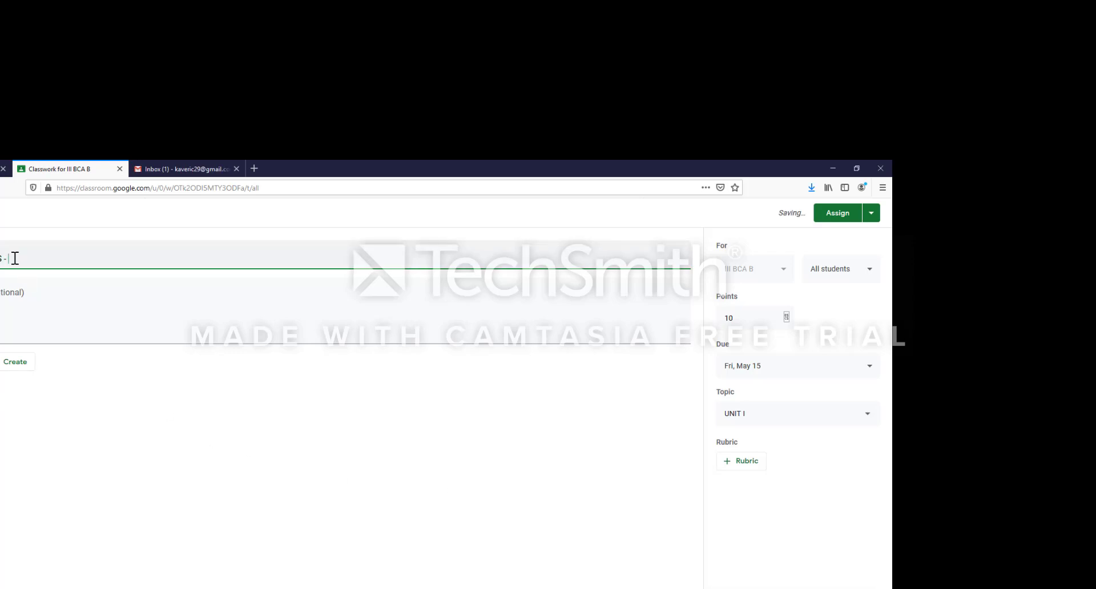
pyautogui.write('KNOWLEDGE REPRESENTATION')
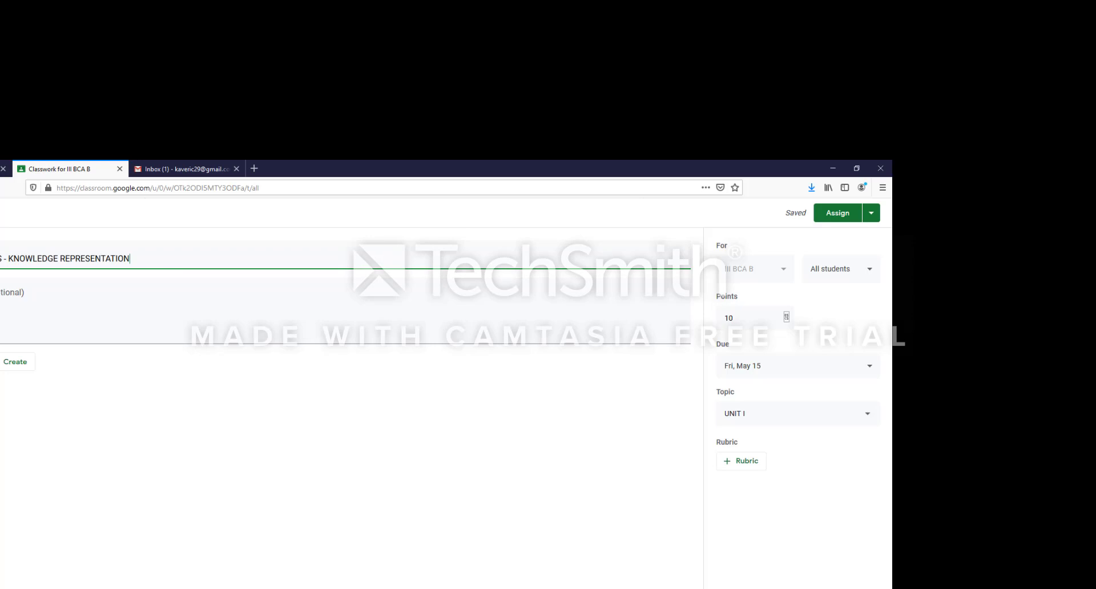
pyautogui.click(7, 361)
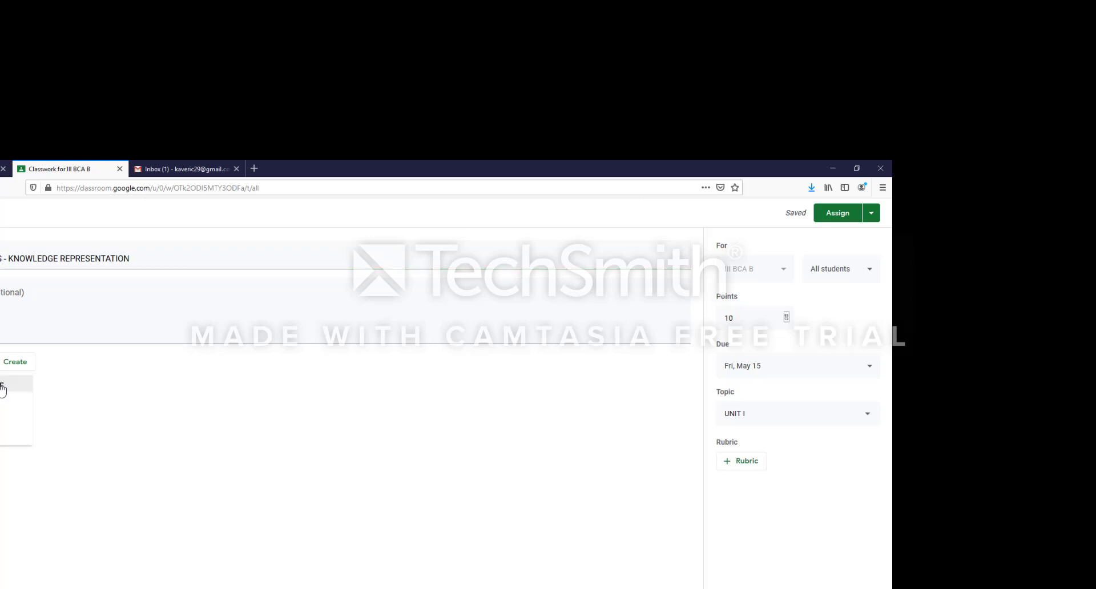
# - Upload 4.knowledgerepresentation ppt.pptx from Downloads via Google Drive, with students limited to viewing
pyautogui.click(3, 389)
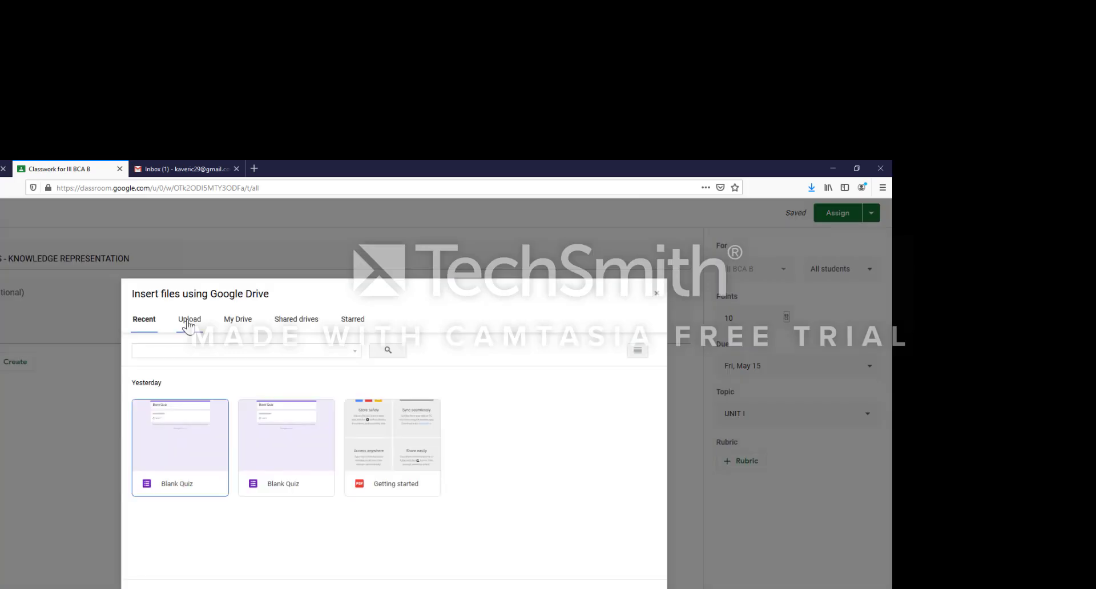
pyautogui.click(188, 323)
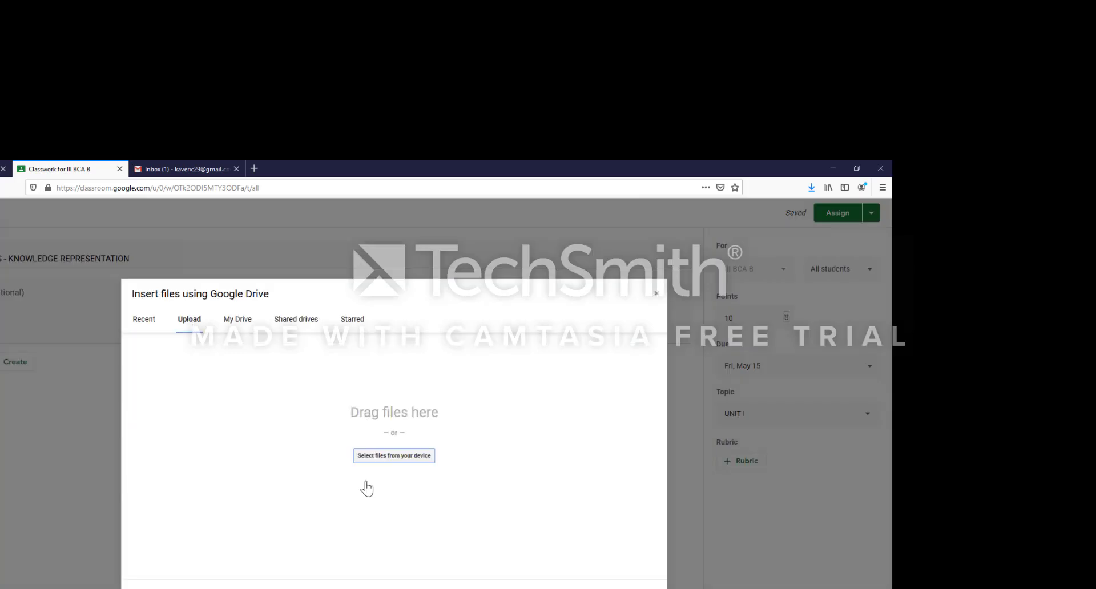
pyautogui.click(386, 457)
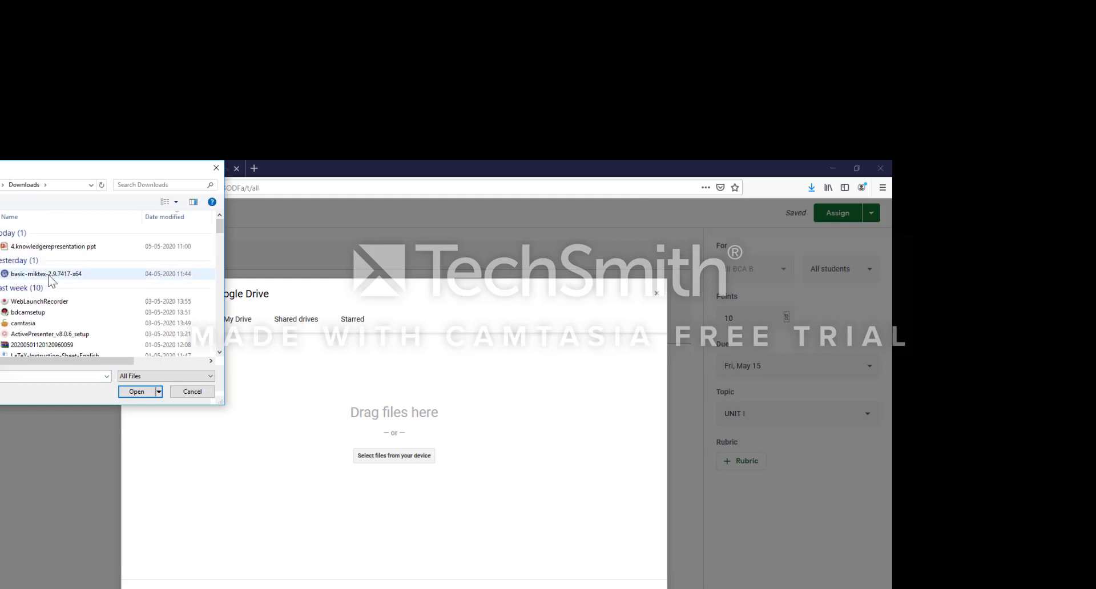
pyautogui.click(71, 249)
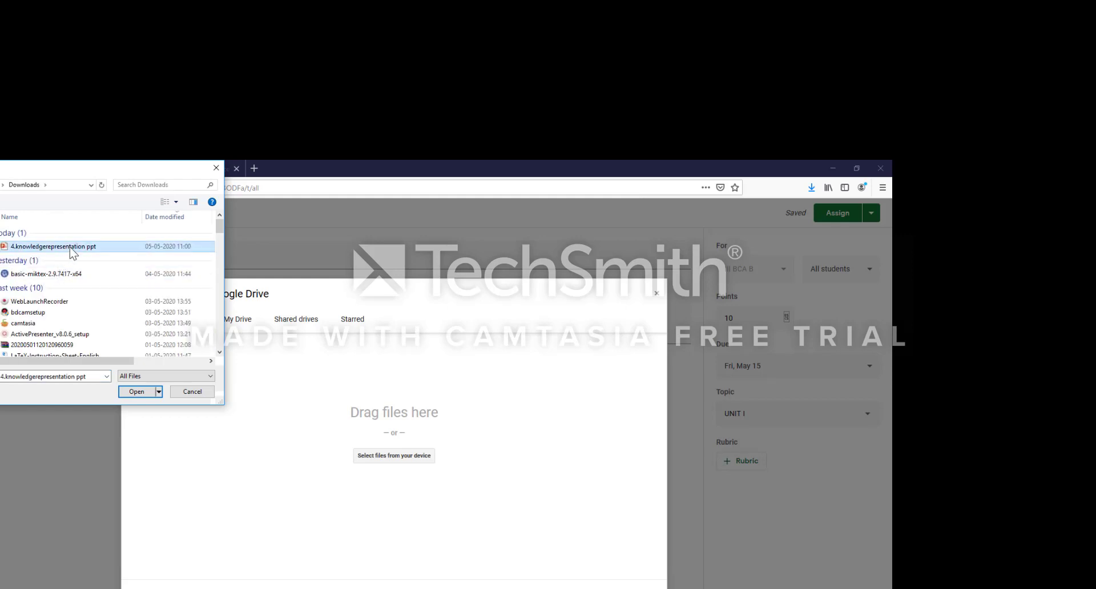
pyautogui.doubleClick(73, 253)
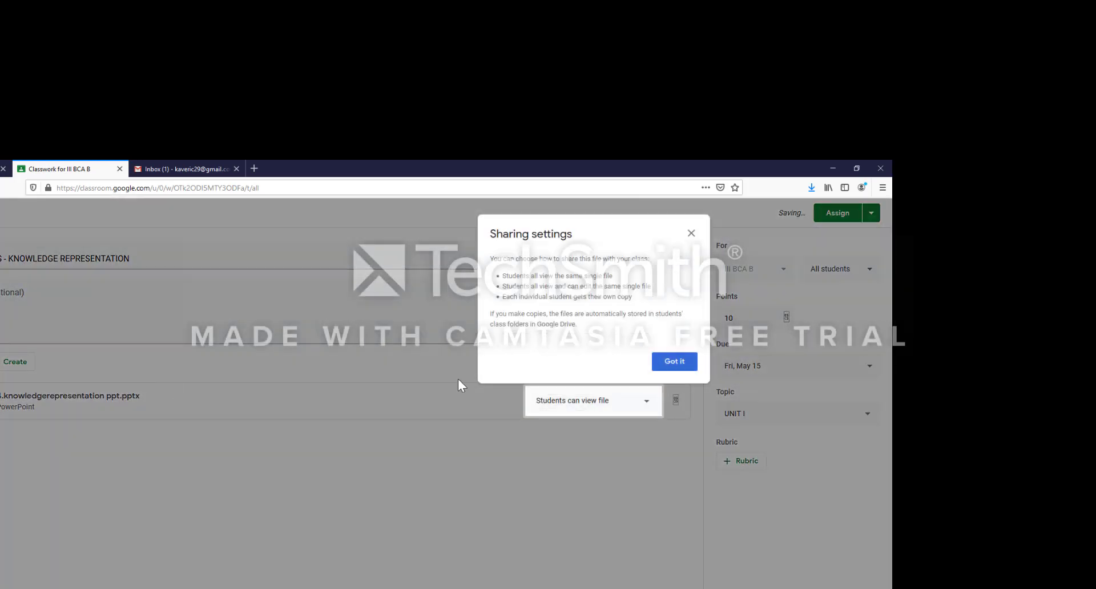
pyautogui.click(623, 403)
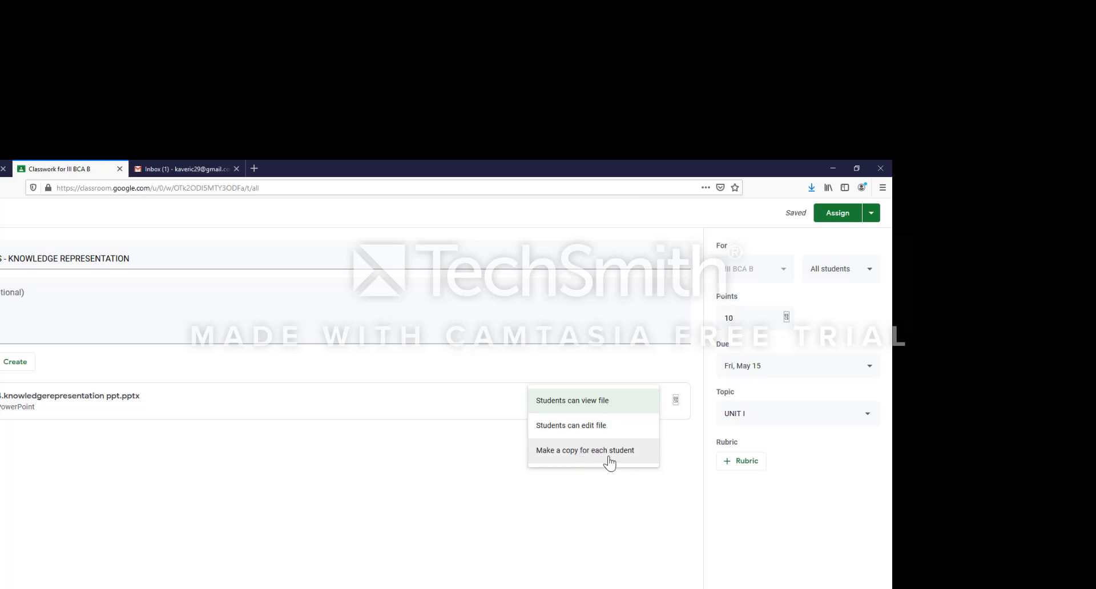
pyautogui.click(606, 406)
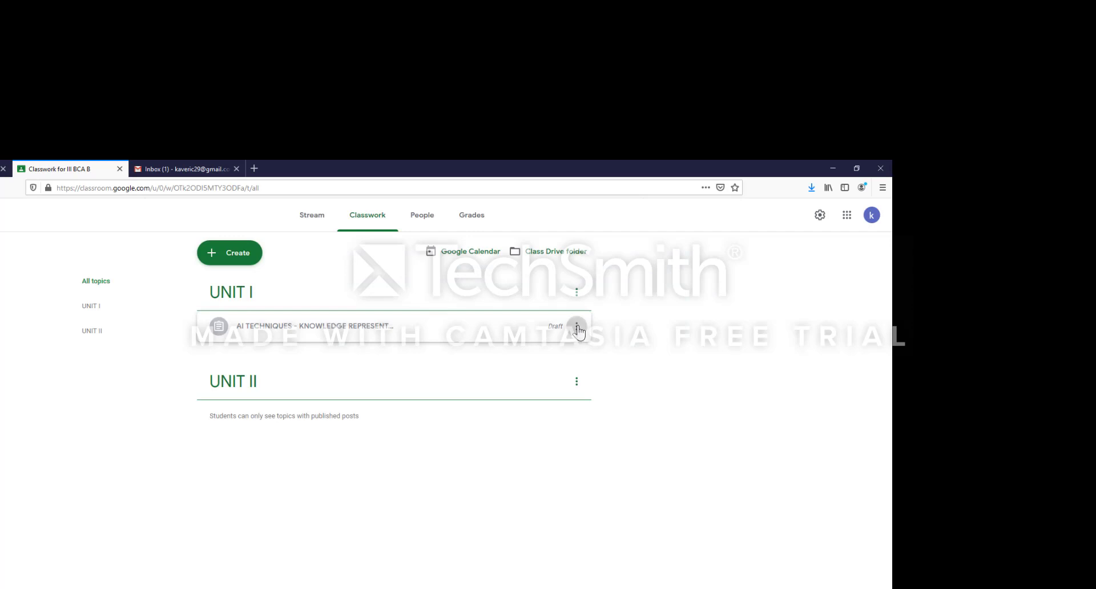
# - Check the draft assignment's options menu, then start a new Question post
pyautogui.click(576, 328)
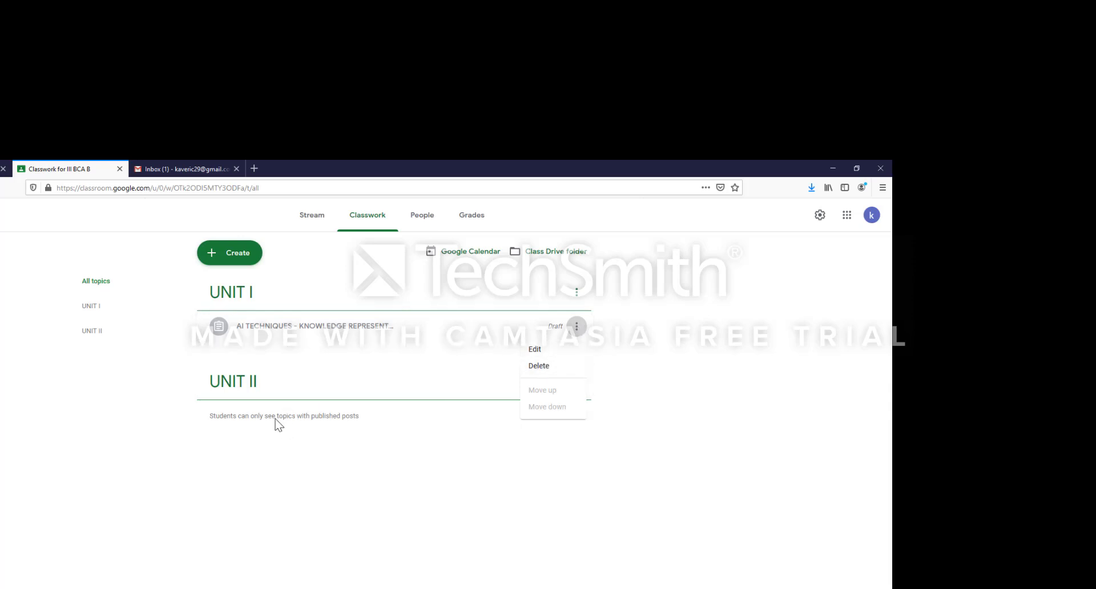
pyautogui.click(237, 258)
pyautogui.click(235, 256)
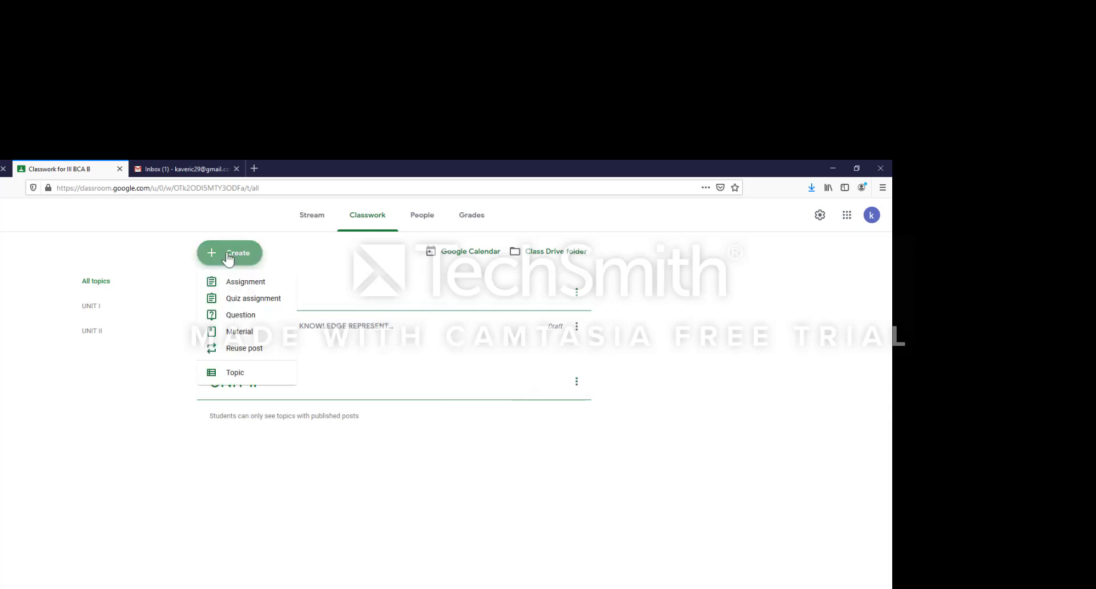
pyautogui.click(241, 317)
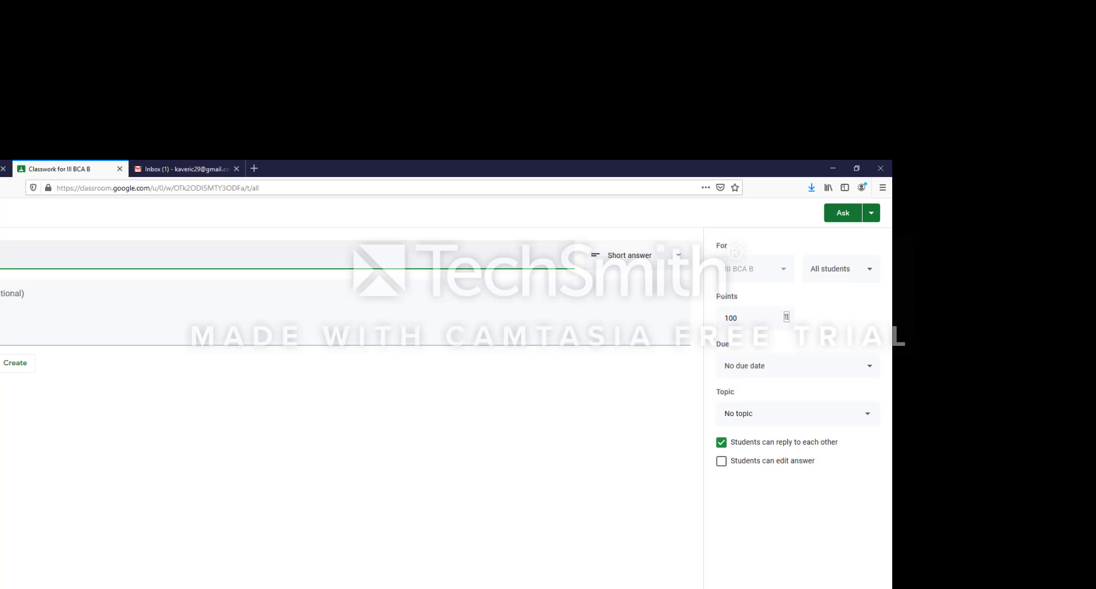
# - Finish the question text with 'TECHNIQUES?' and keep the Short answer type
pyautogui.write('ECHNIQUES?')
pyautogui.click(61, 308)
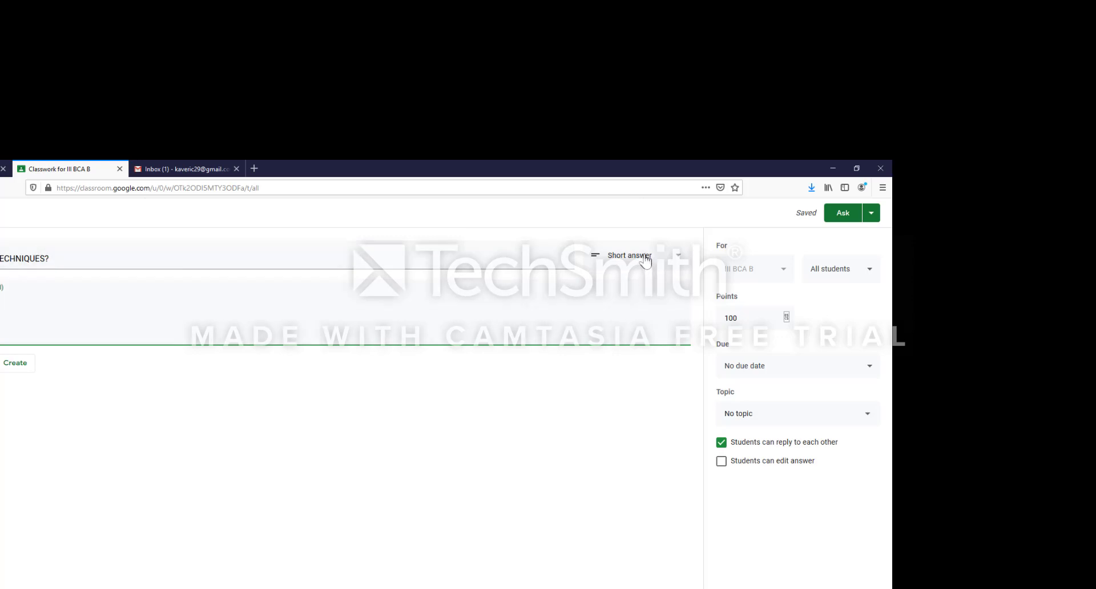
pyautogui.click(680, 259)
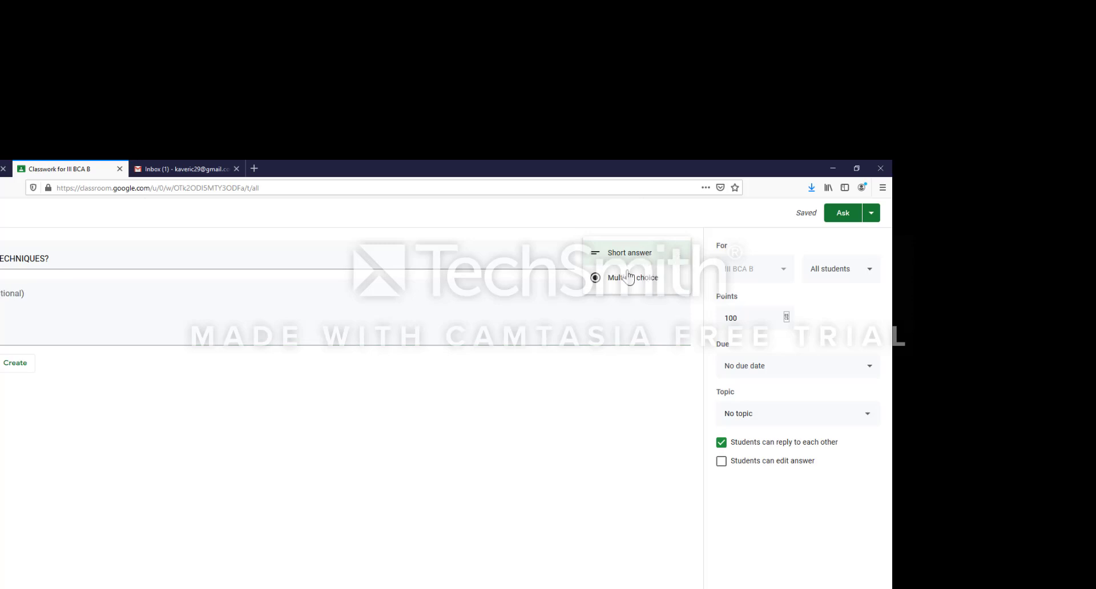
pyautogui.click(423, 259)
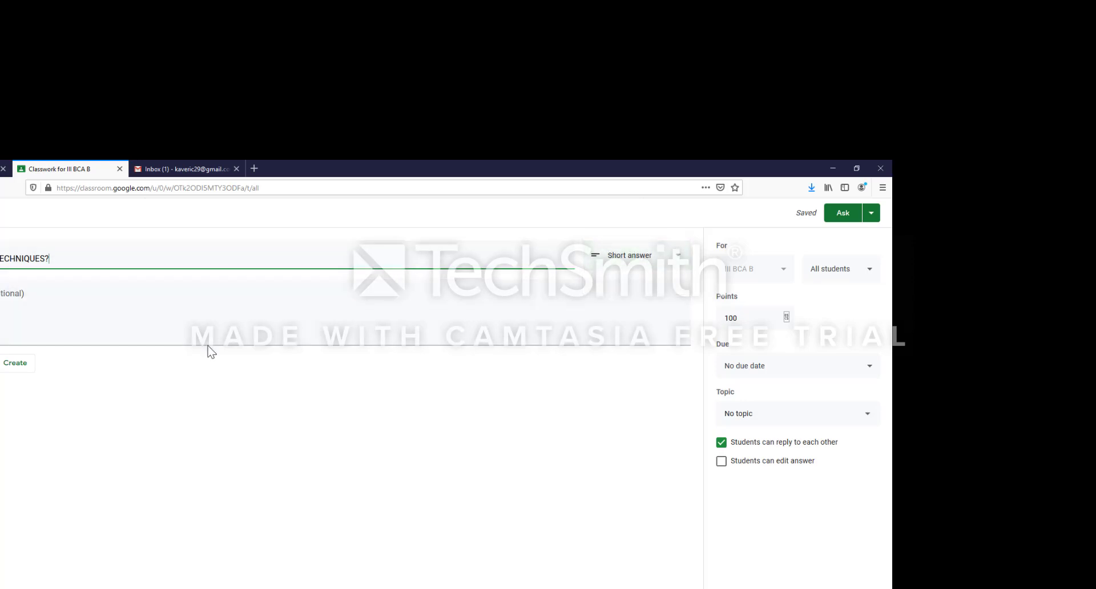
pyautogui.click(786, 324)
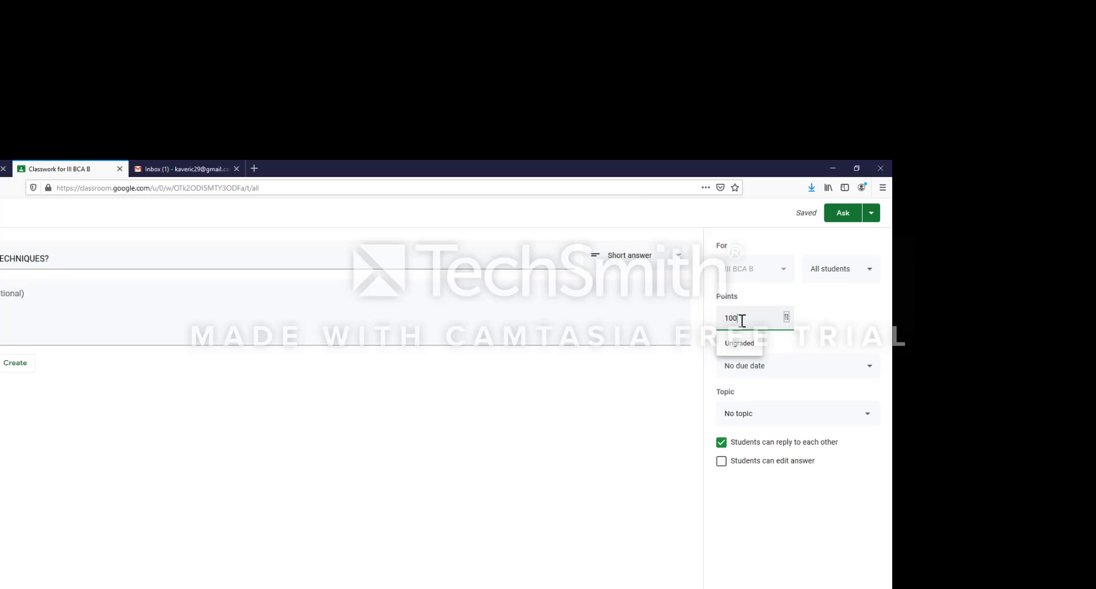
# - Make the question worth 10 points and file it under UNIT I
pyautogui.press('BackSpace')
pyautogui.click(782, 341)
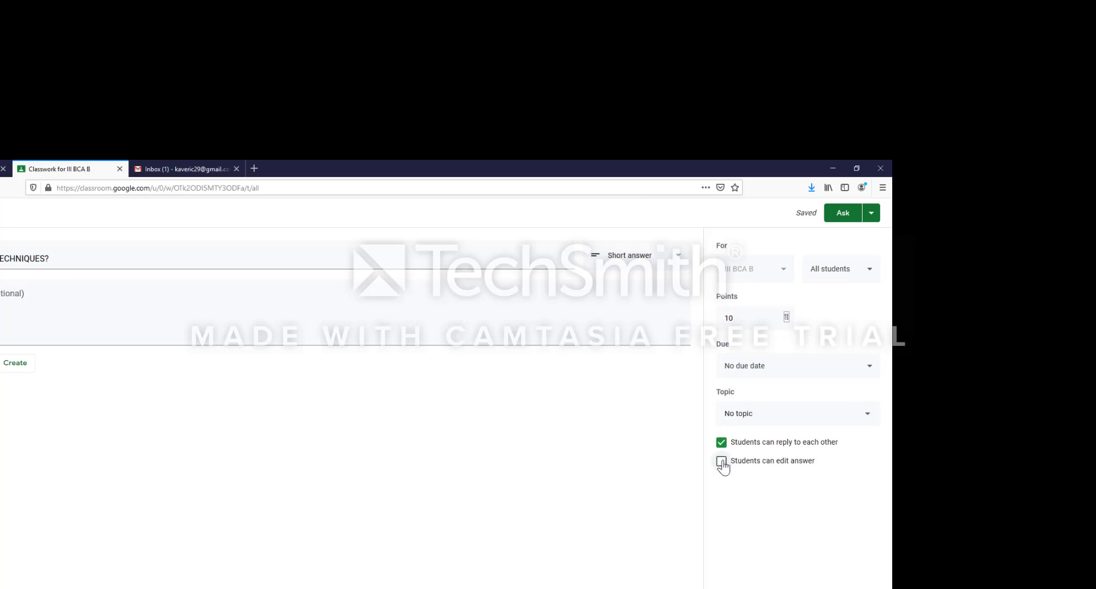
pyautogui.click(865, 421)
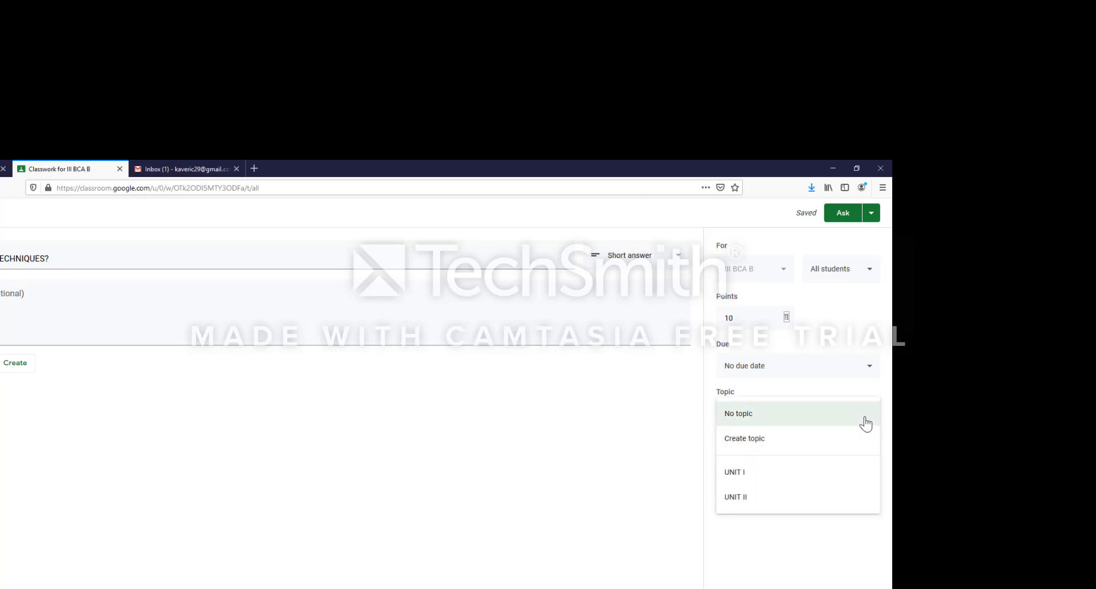
pyautogui.click(771, 472)
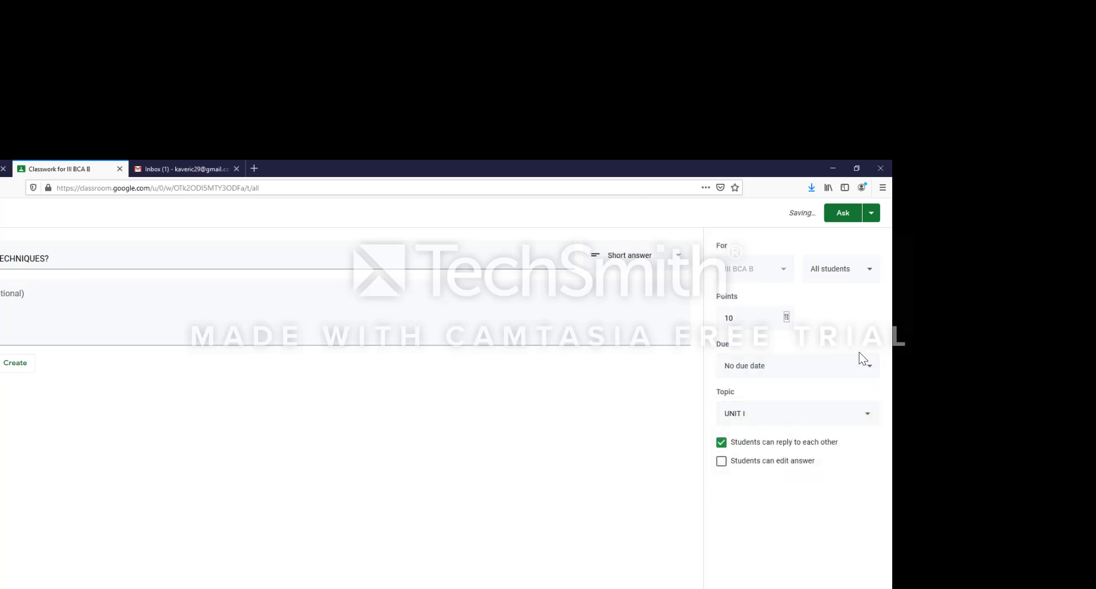
# - Set the question due Fri, May 15, and post it with Ask
pyautogui.click(868, 368)
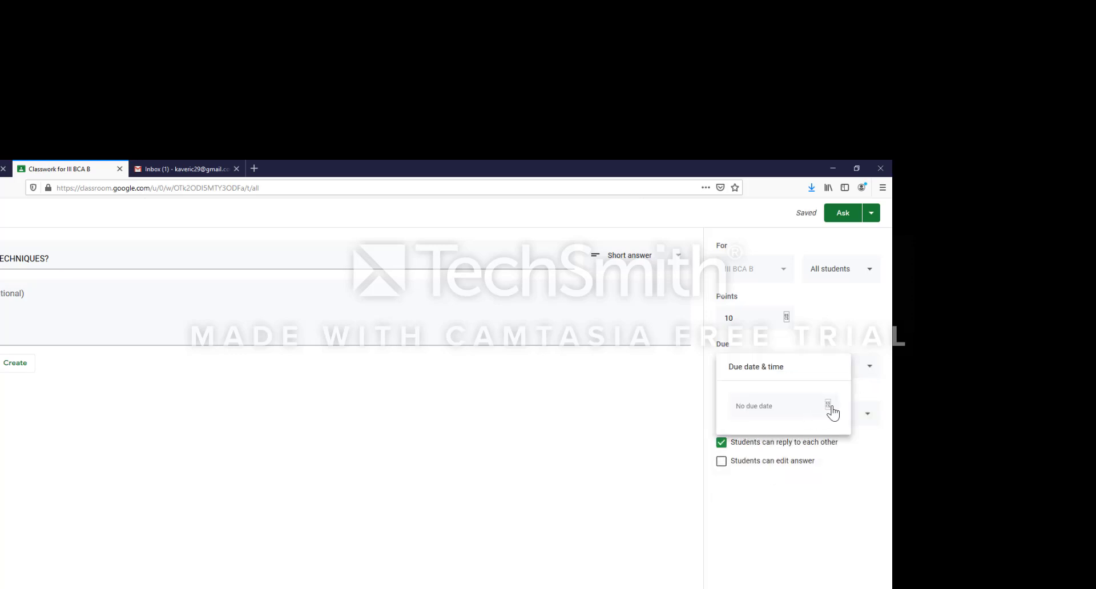
pyautogui.click(827, 407)
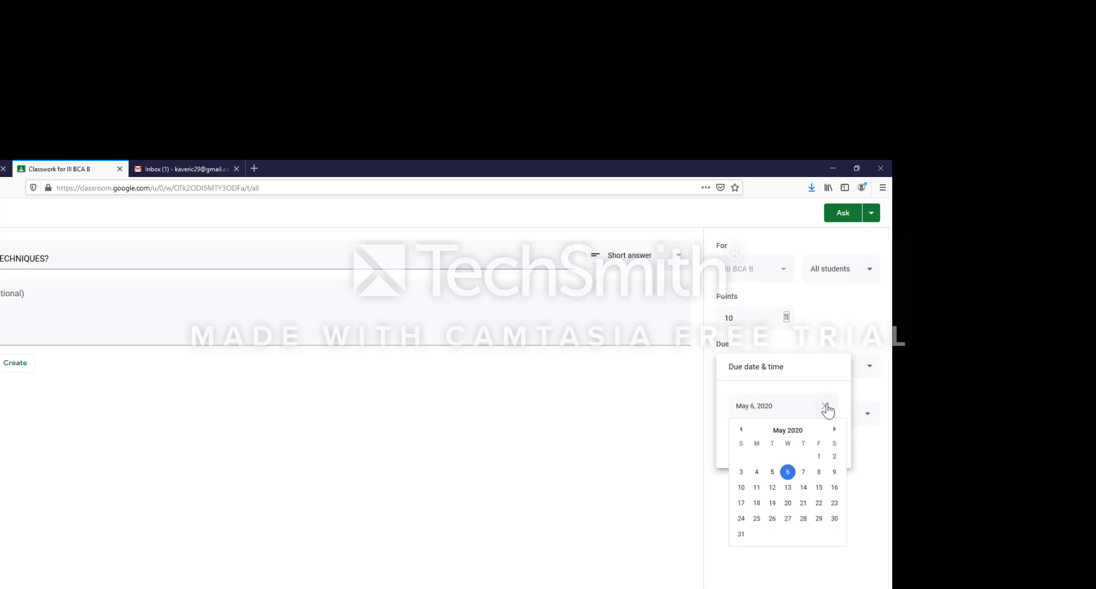
pyautogui.click(819, 489)
pyautogui.click(643, 483)
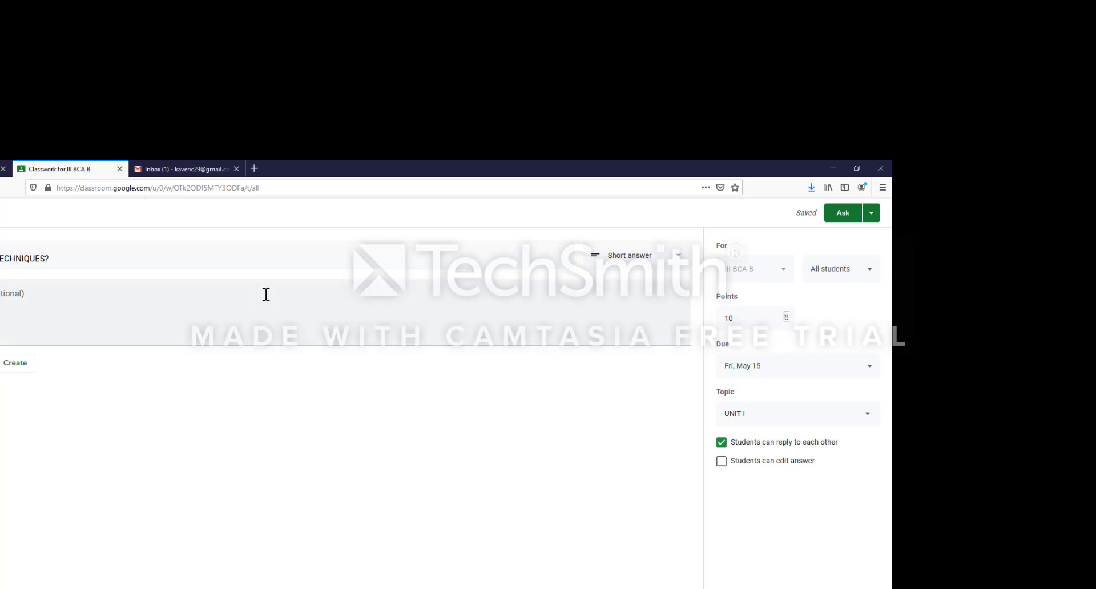
pyautogui.click(837, 217)
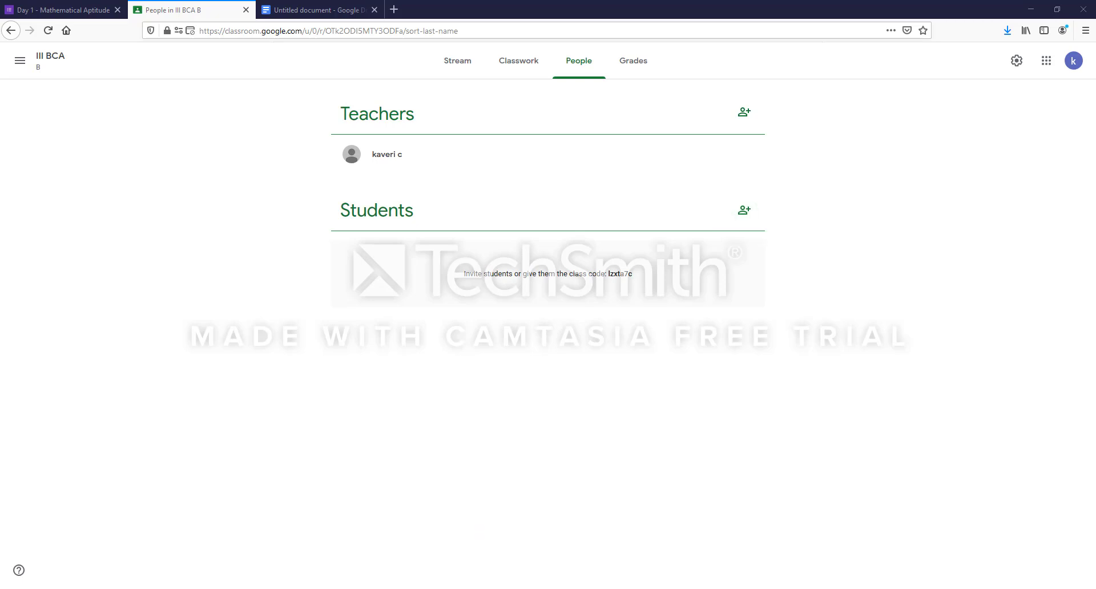
# - Invite one student to III BCA by entering their e-mail address
pyautogui.click(1035, 534)
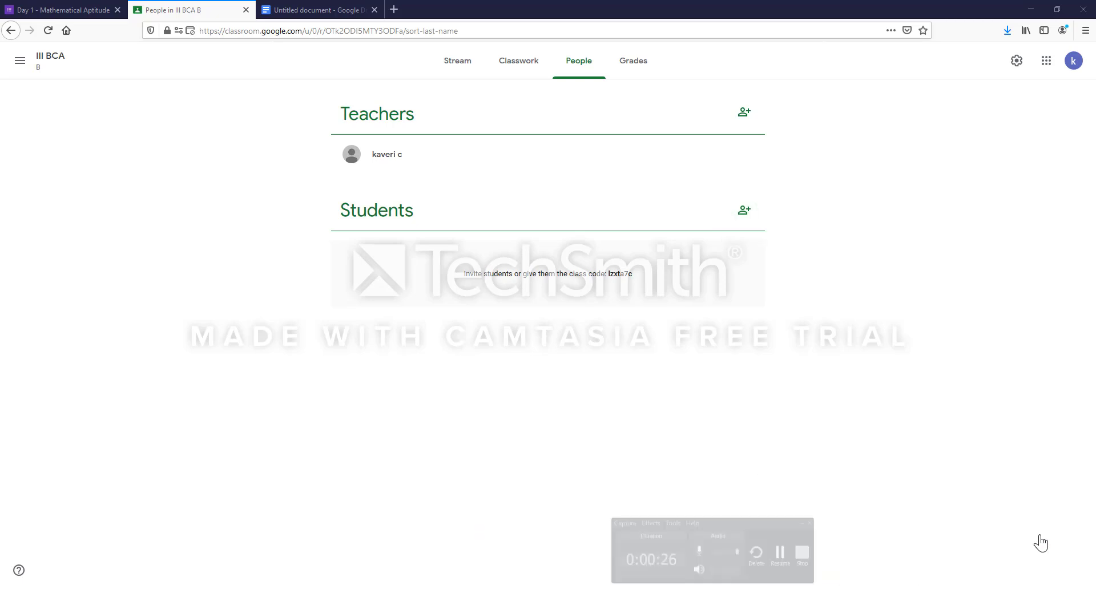
pyautogui.click(743, 217)
pyautogui.click(744, 212)
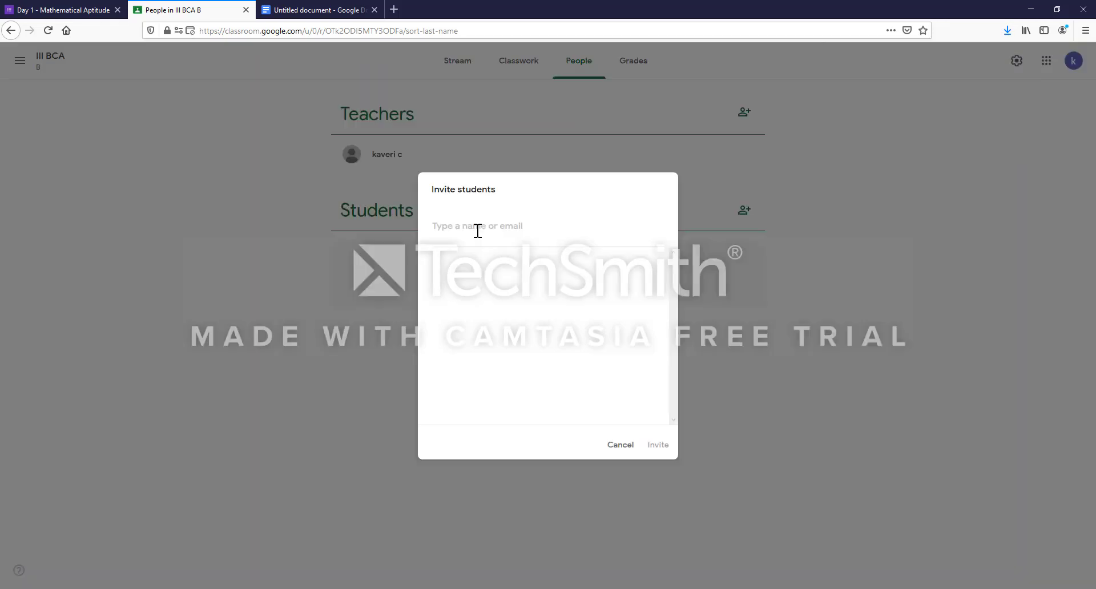
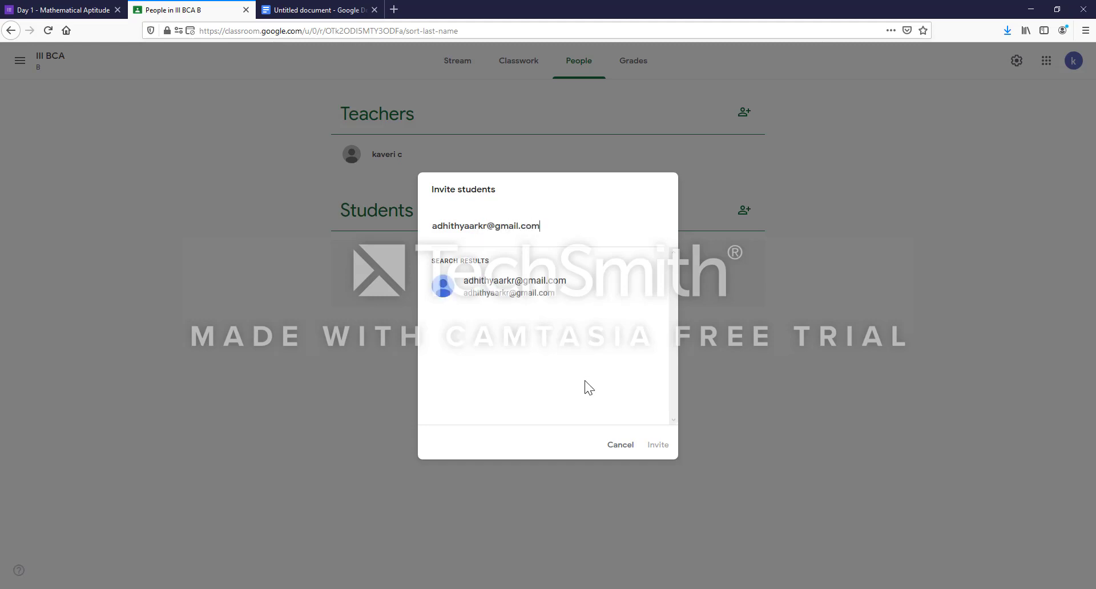
pyautogui.click(513, 290)
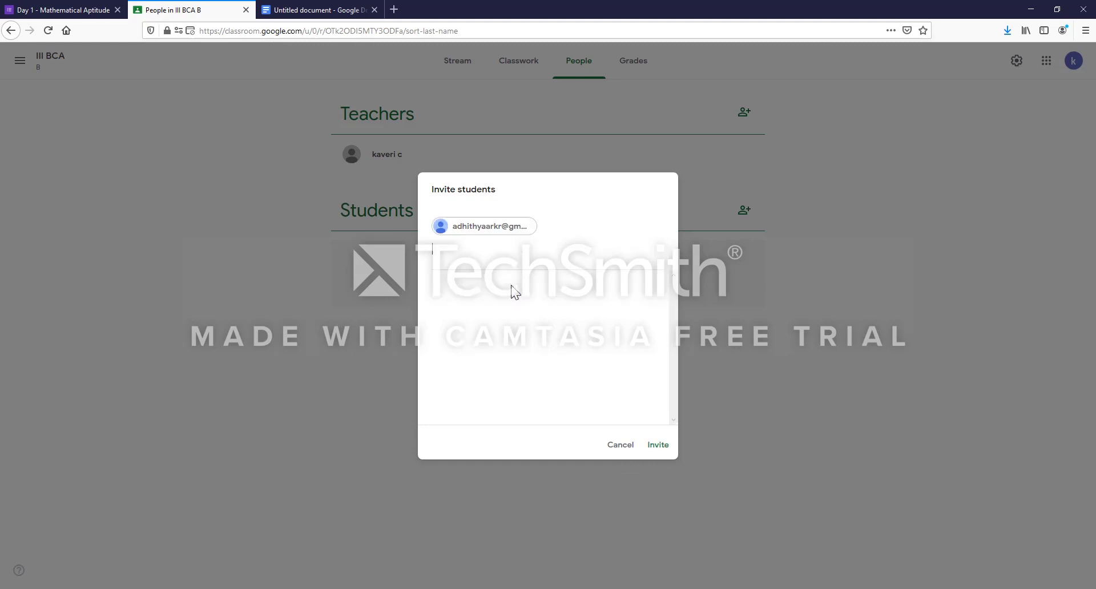
pyautogui.click(653, 448)
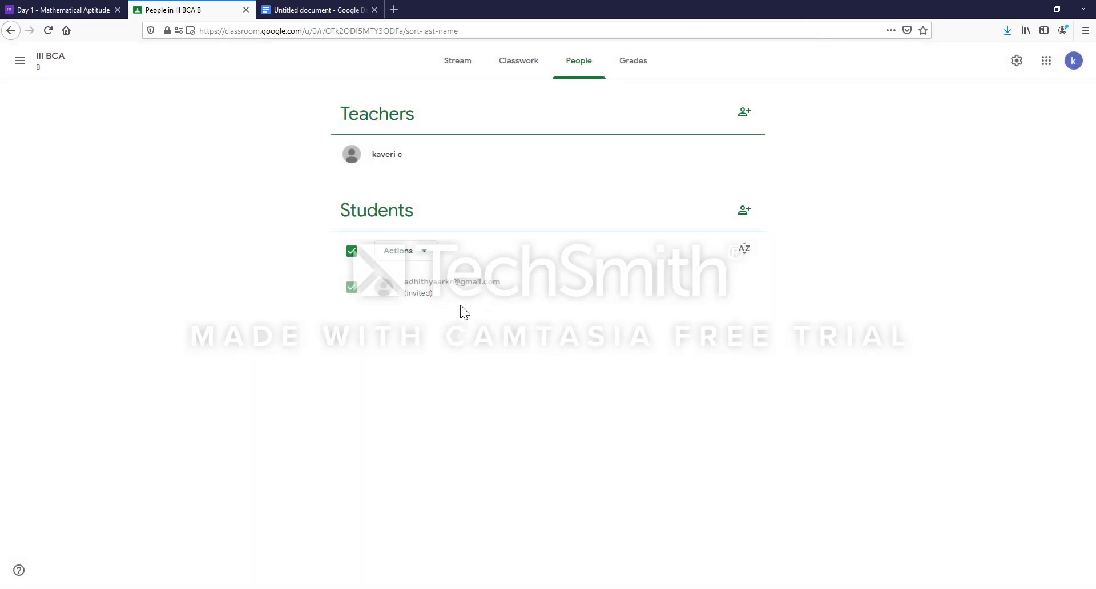
# - Invite the second student to III BCA B by entering their e-mail address and selecting the match
pyautogui.click(747, 215)
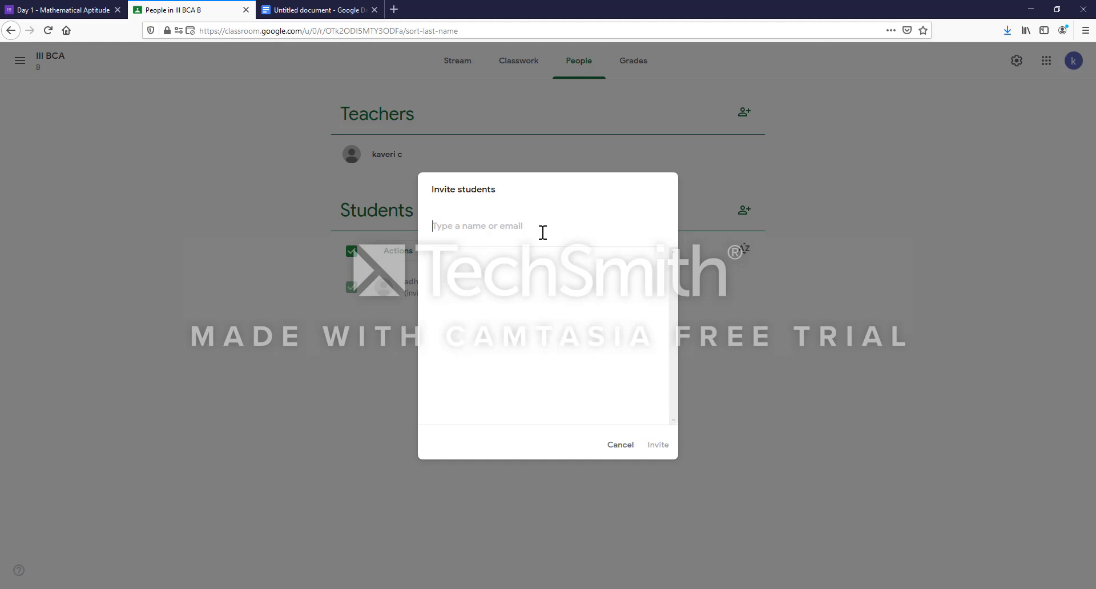
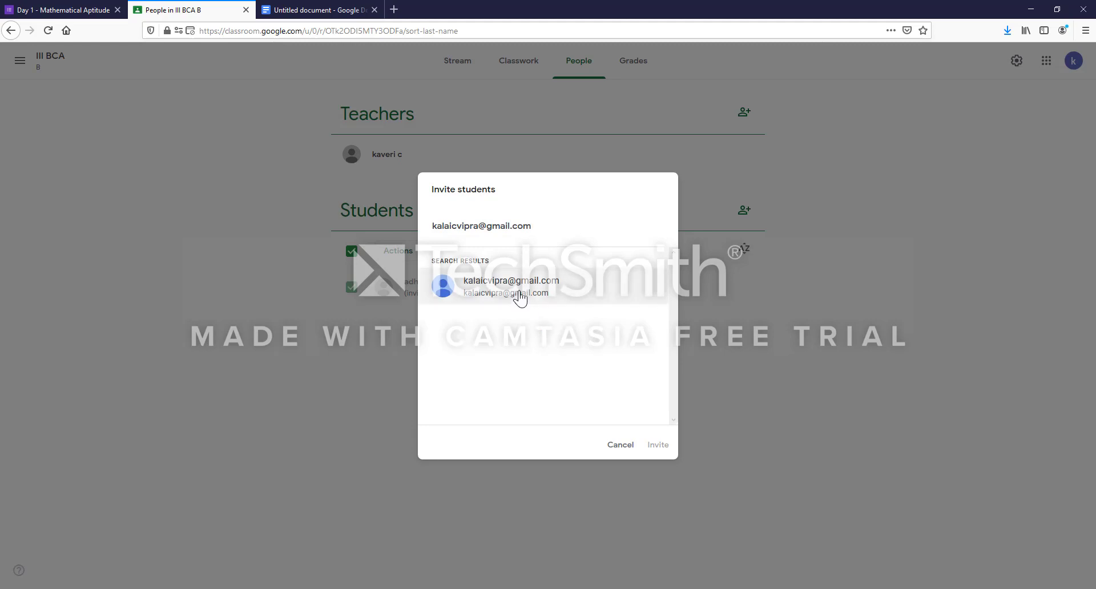
pyautogui.click(522, 295)
pyautogui.click(655, 448)
pyautogui.click(406, 251)
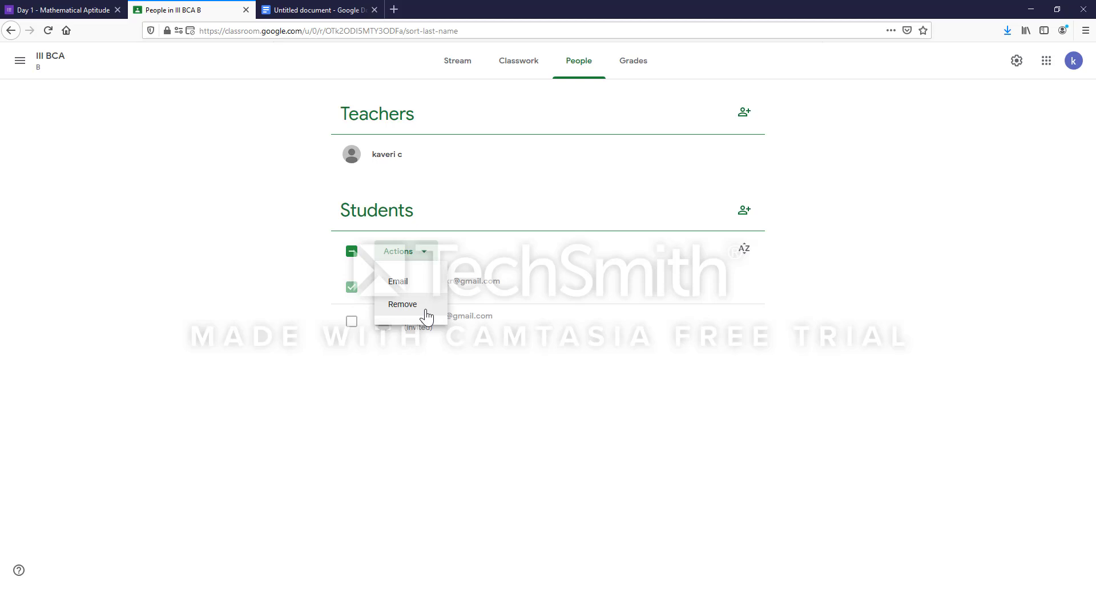
# - Select both invited students and start an e-mail to them via Actions > Email
pyautogui.click(508, 392)
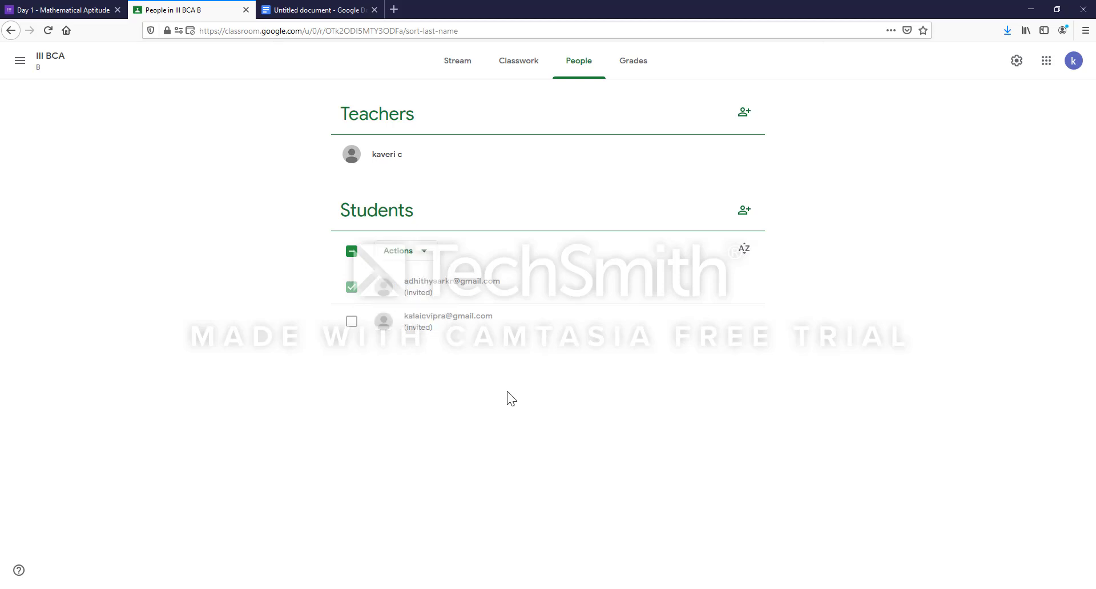
pyautogui.click(350, 321)
pyautogui.click(425, 252)
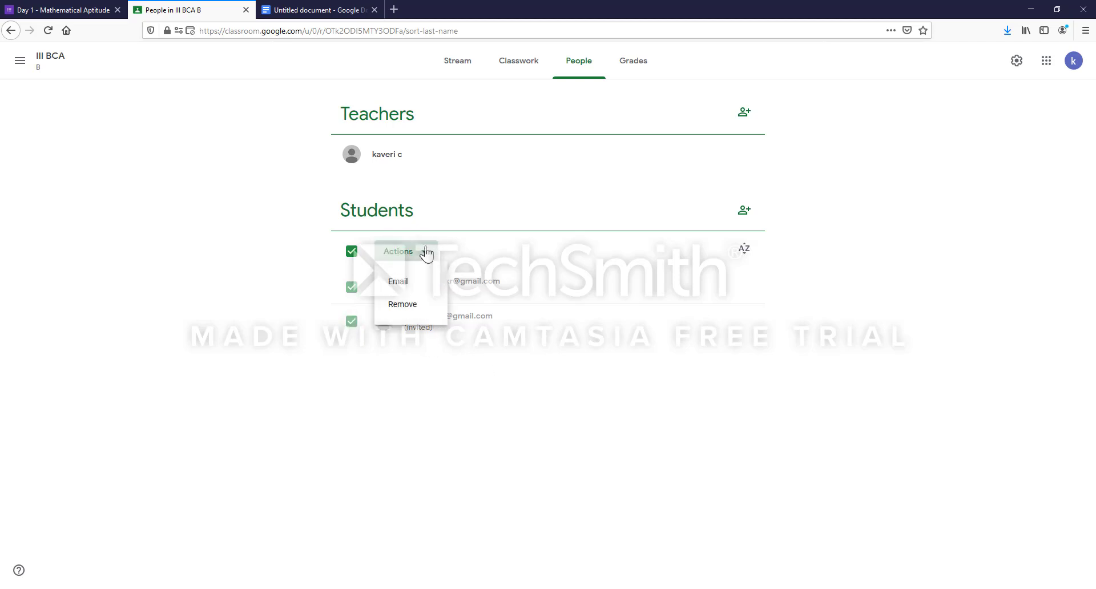
pyautogui.click(399, 284)
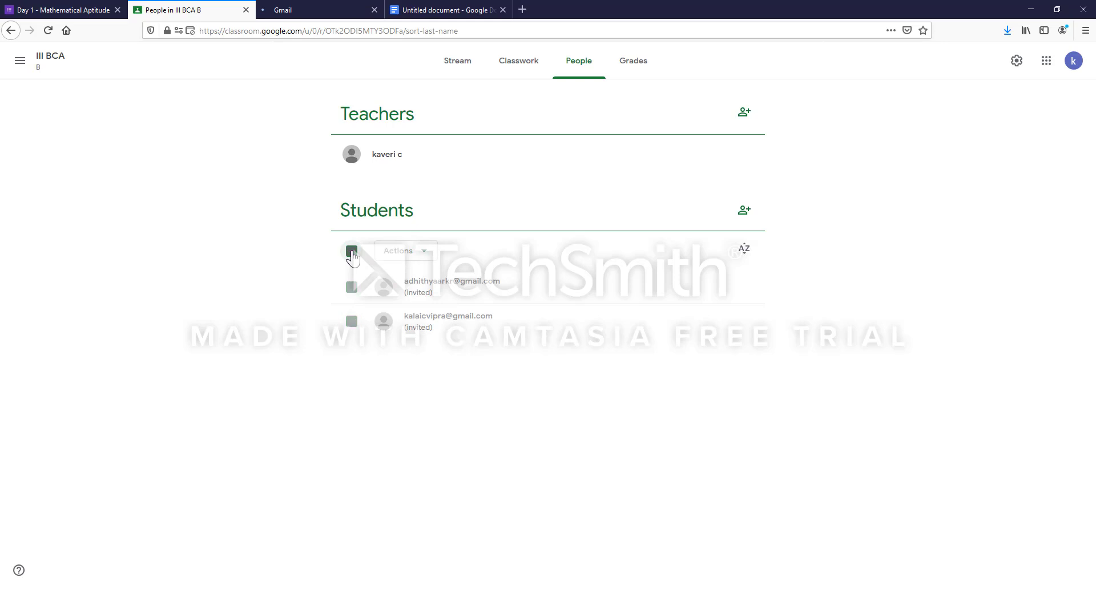
pyautogui.click(352, 287)
pyautogui.click(351, 322)
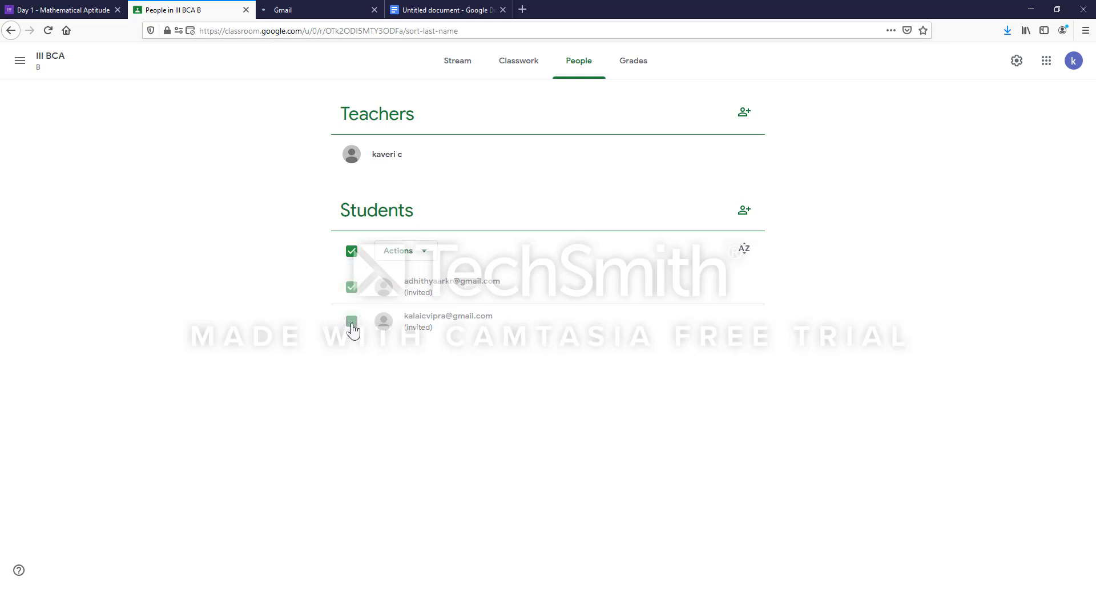
pyautogui.click(421, 264)
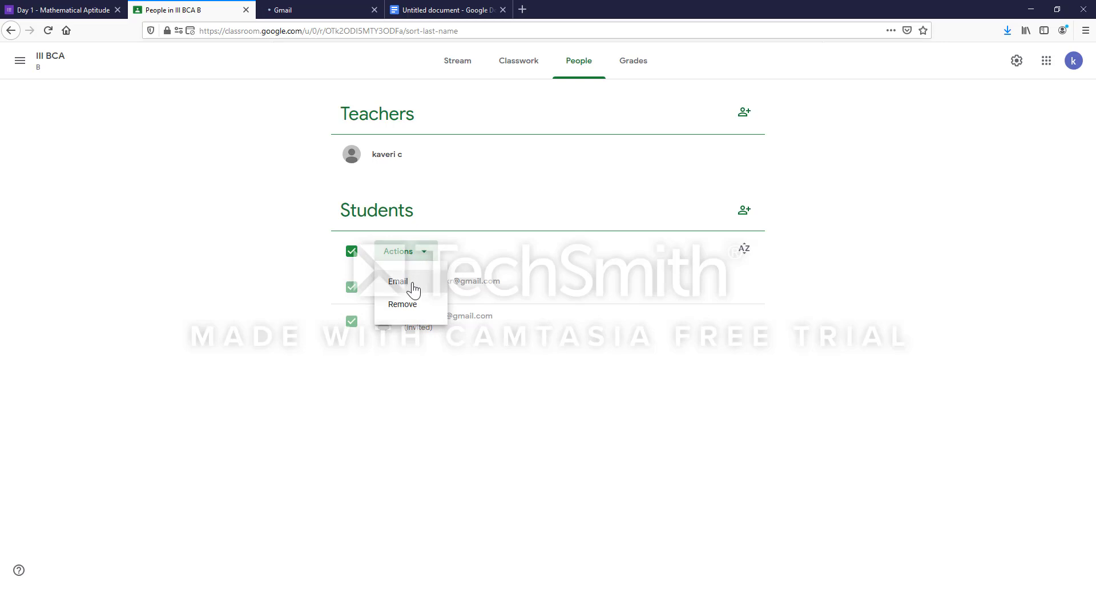
pyautogui.click(412, 285)
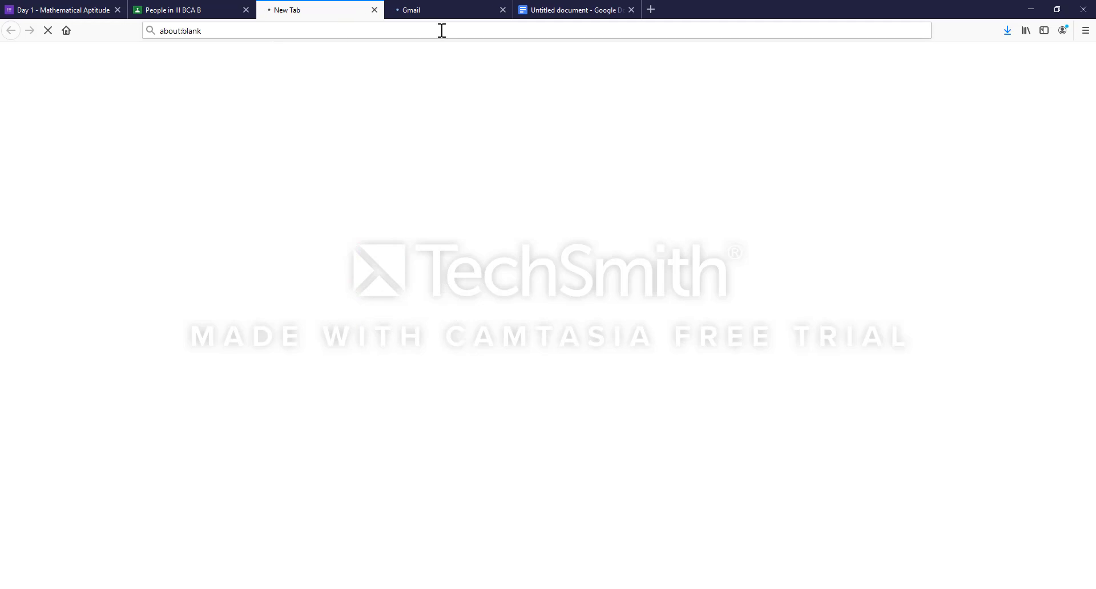
# - Close the stray blank tab, check the Gmail compose page, and return to People
pyautogui.click(374, 10)
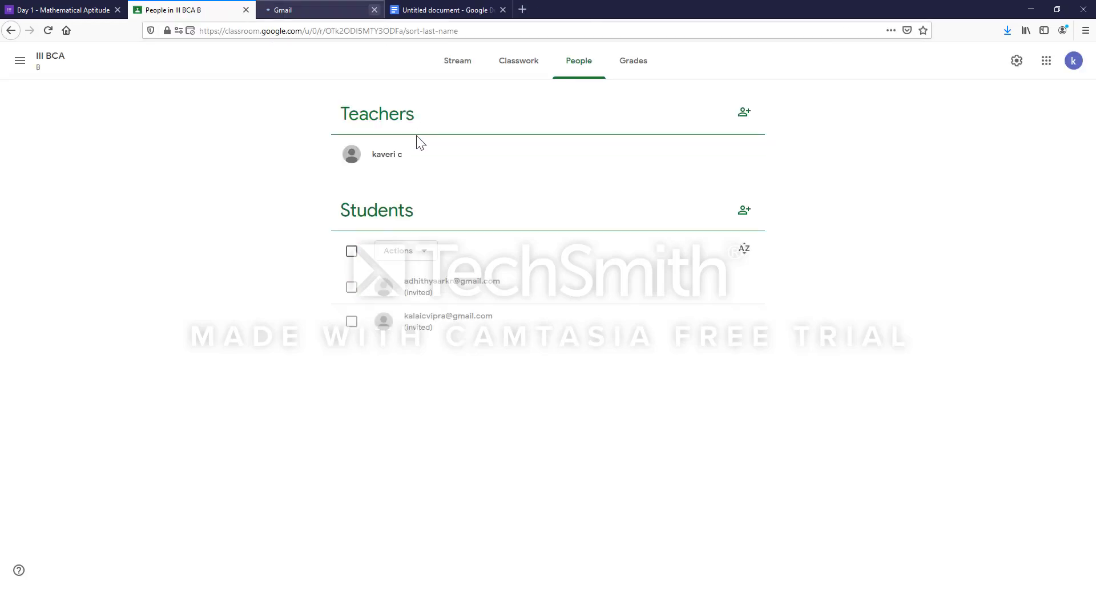
pyautogui.click(318, 10)
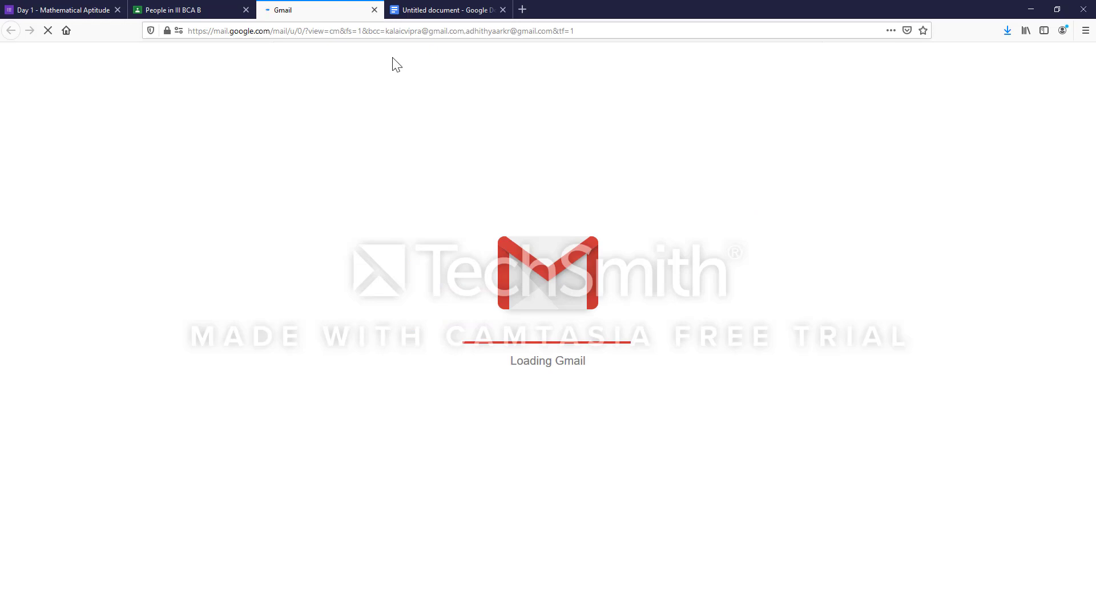
pyautogui.click(207, 8)
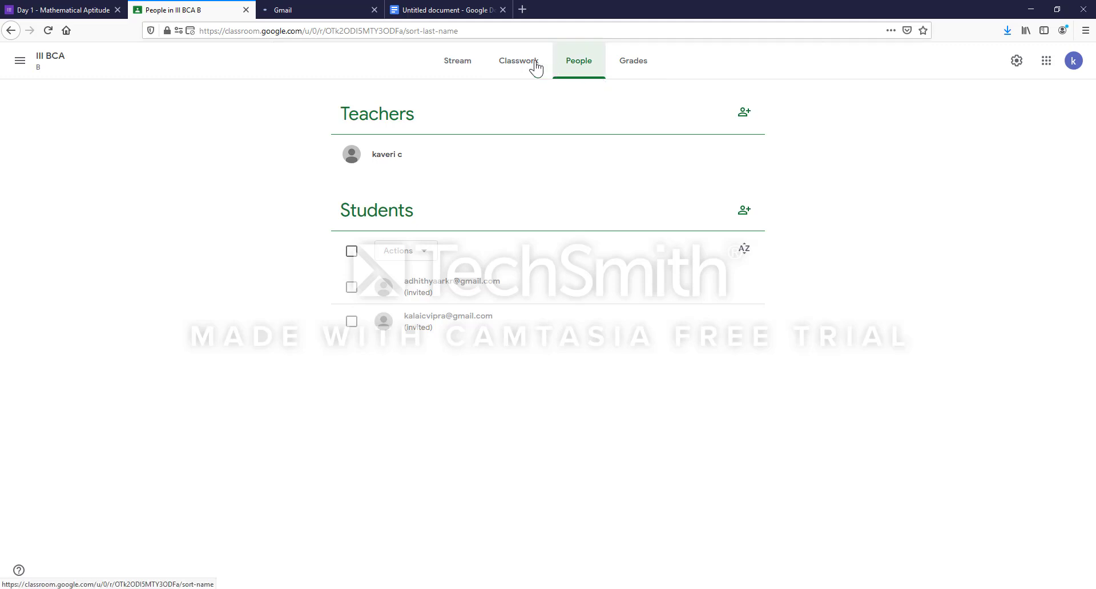
# - Copy the welcome post's link and publish it as a new post on the class stream
pyautogui.click(456, 67)
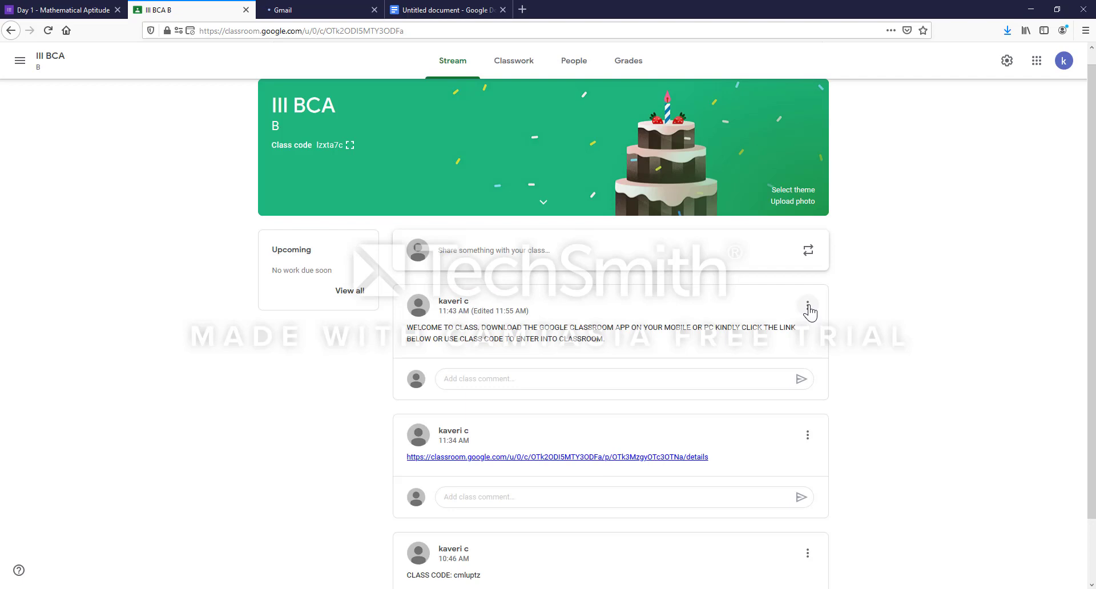
pyautogui.click(808, 309)
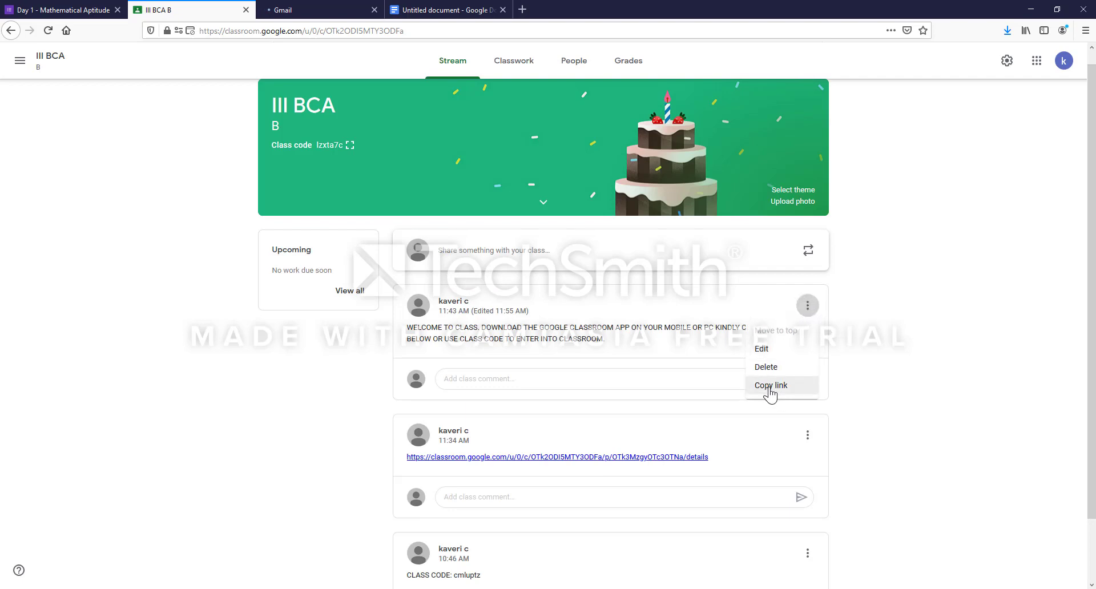
pyautogui.click(774, 388)
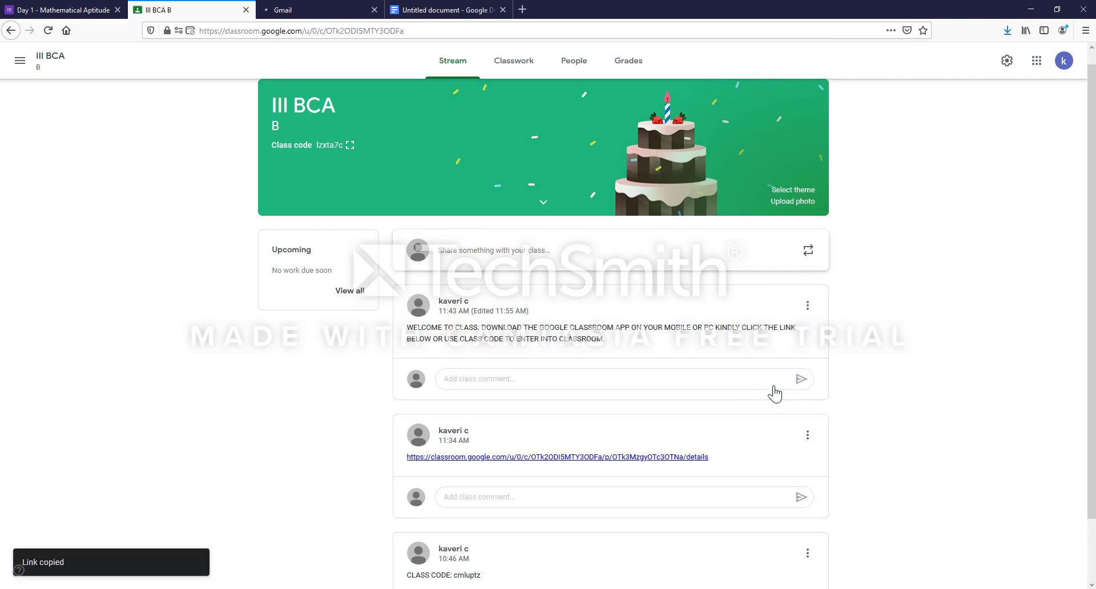
pyautogui.click(582, 256)
pyautogui.click(498, 351)
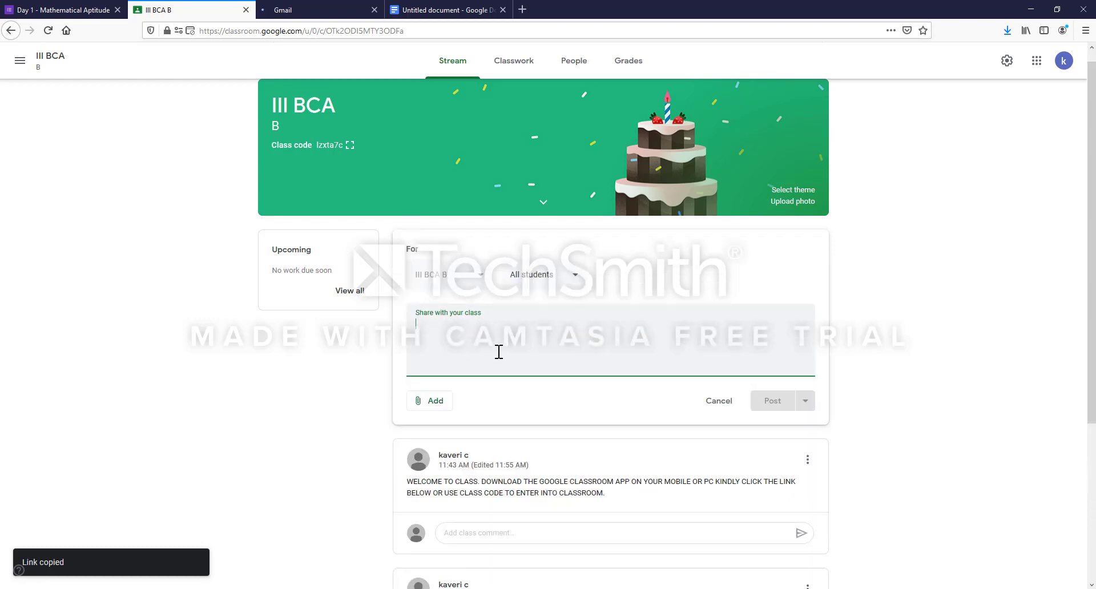
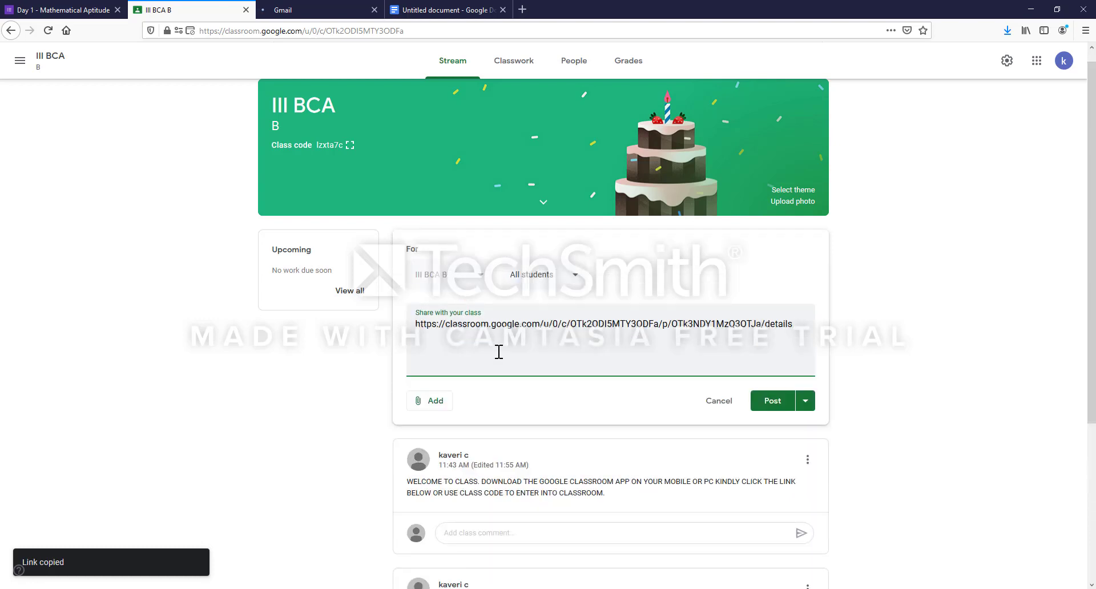
pyautogui.click(772, 402)
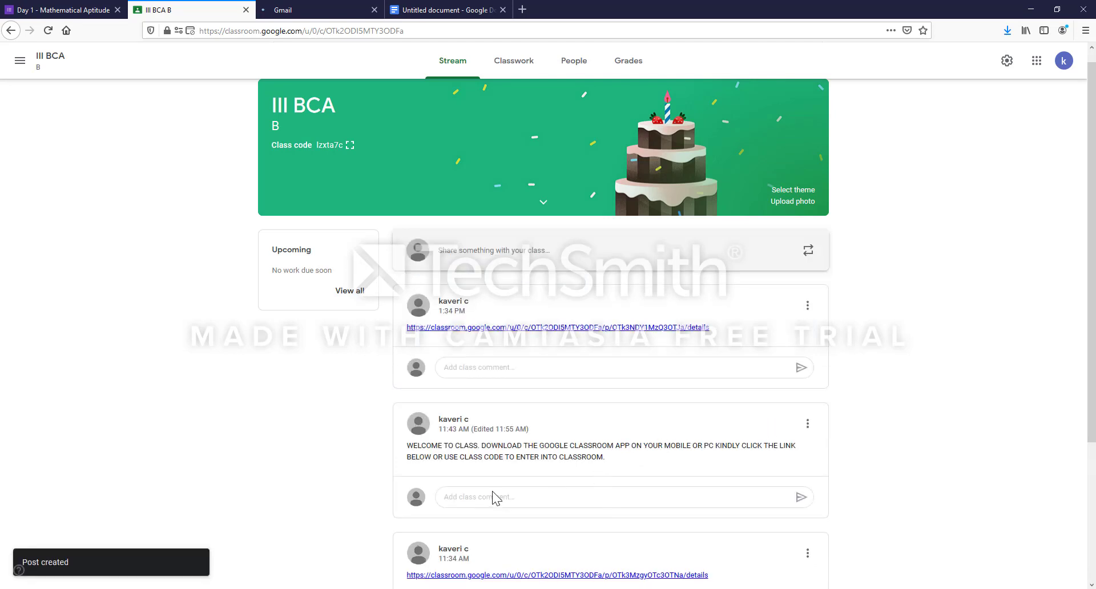
# - Assign AI TECHNIQUES - KNOWLEDGE REPRESENTATION to students and confirm the assignment
pyautogui.tripleClick(405, 452)
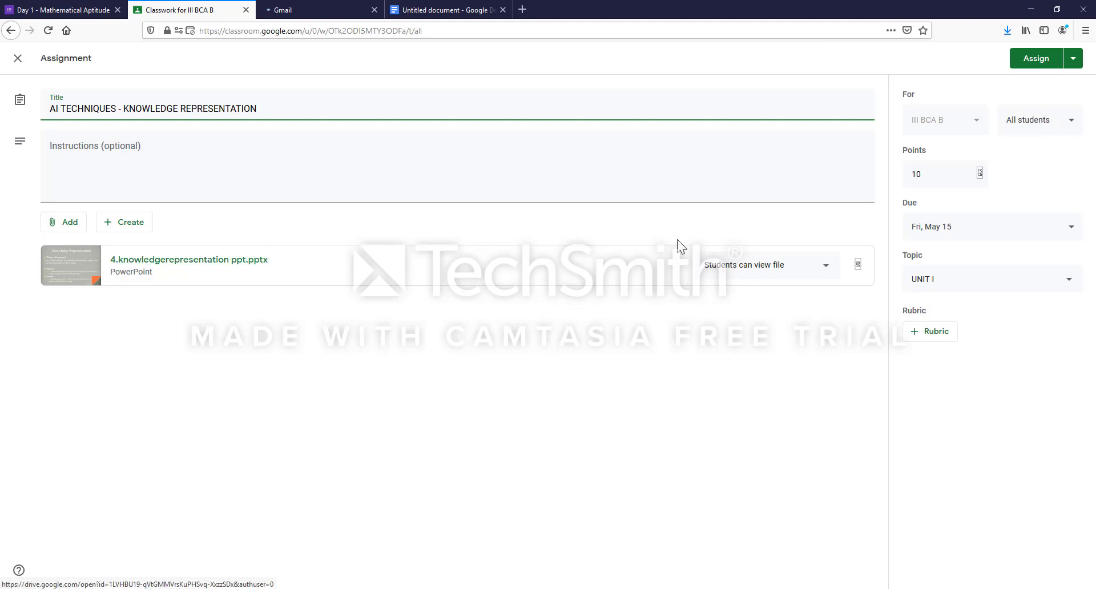
pyautogui.click(1025, 63)
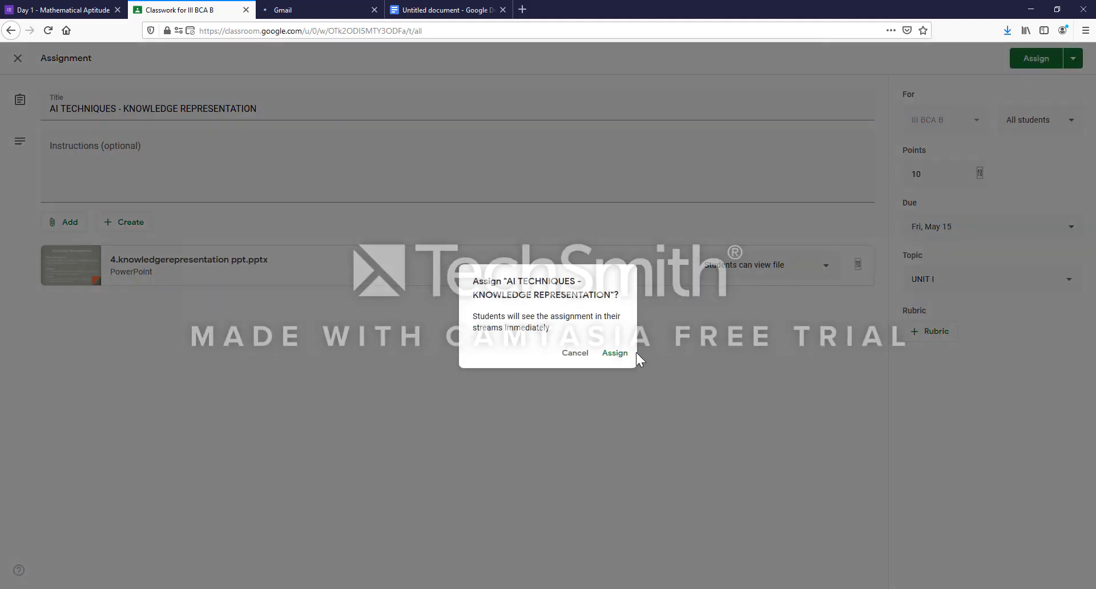
pyautogui.click(615, 353)
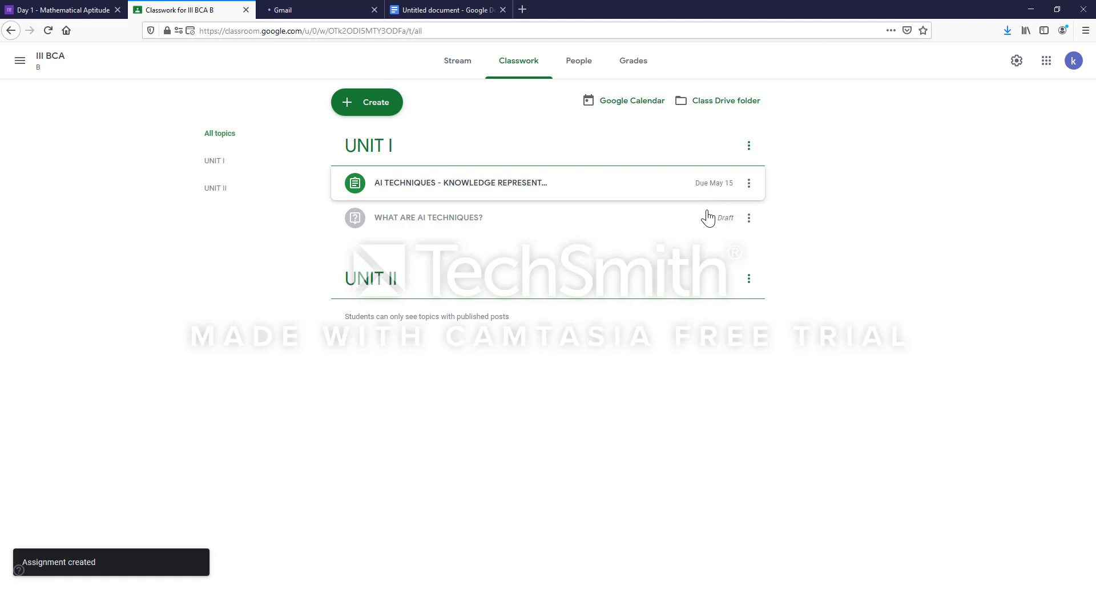
# - Edit the draft question WHAT ARE AI TECHNIQUES? and ask it to students, confirming
pyautogui.click(748, 218)
pyautogui.click(702, 245)
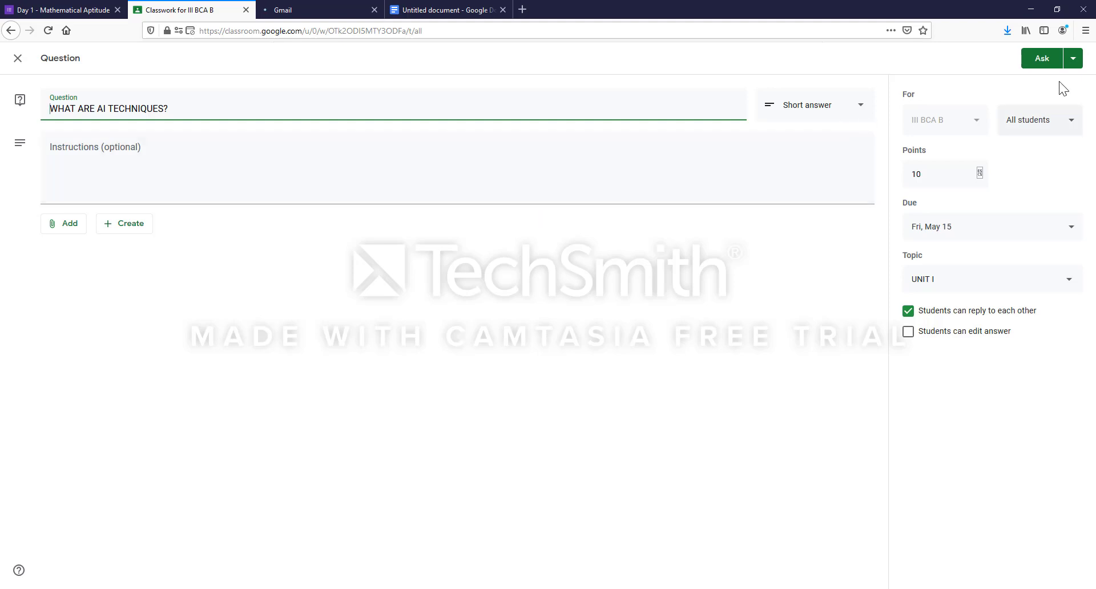
pyautogui.click(1040, 63)
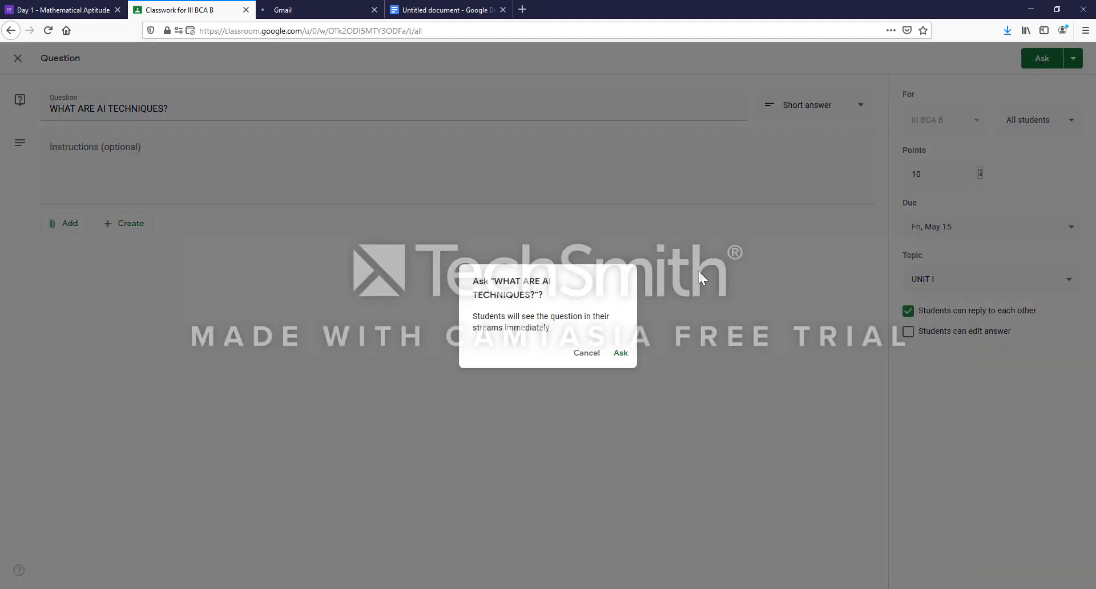
pyautogui.click(620, 354)
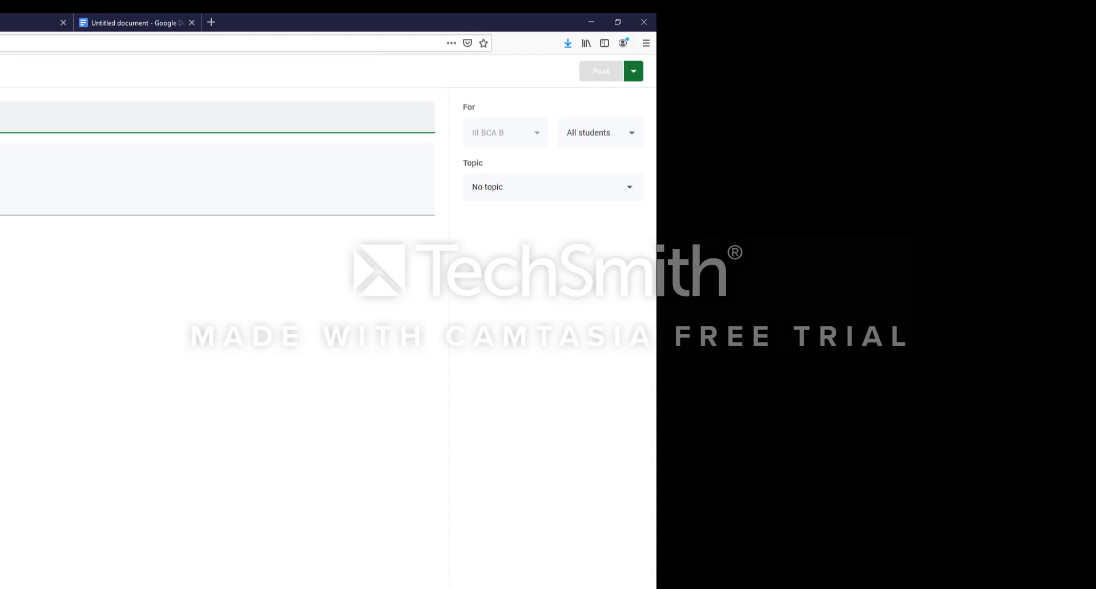
# - Clear the text from the new post's field
pyautogui.press('BackSpace')
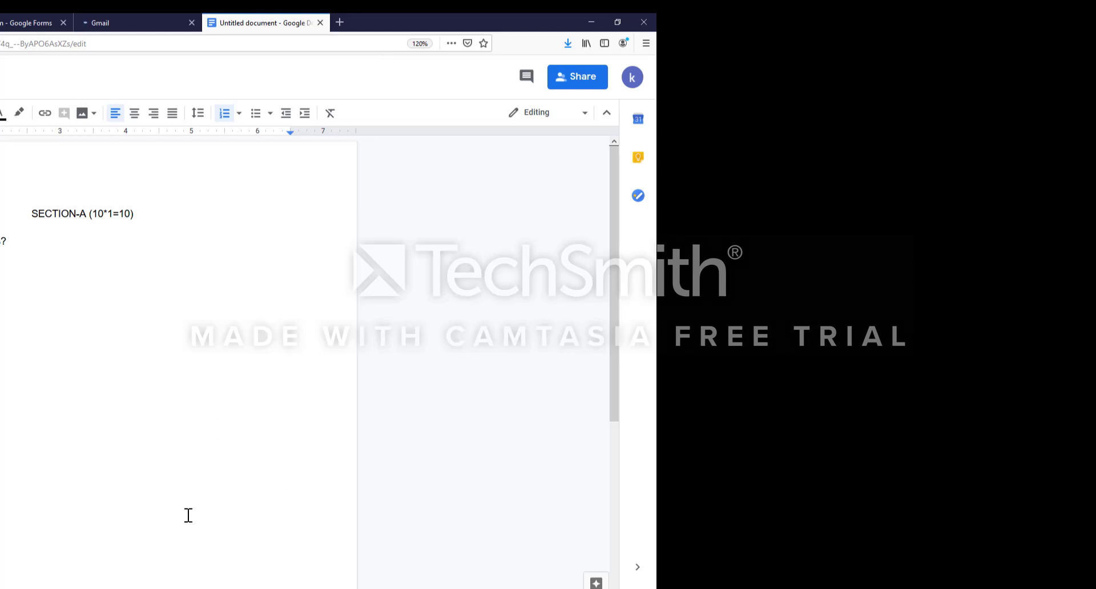
# - Close the question paper document and start editing the untitled form's title
pyautogui.hotkey('ctrl', 'w')
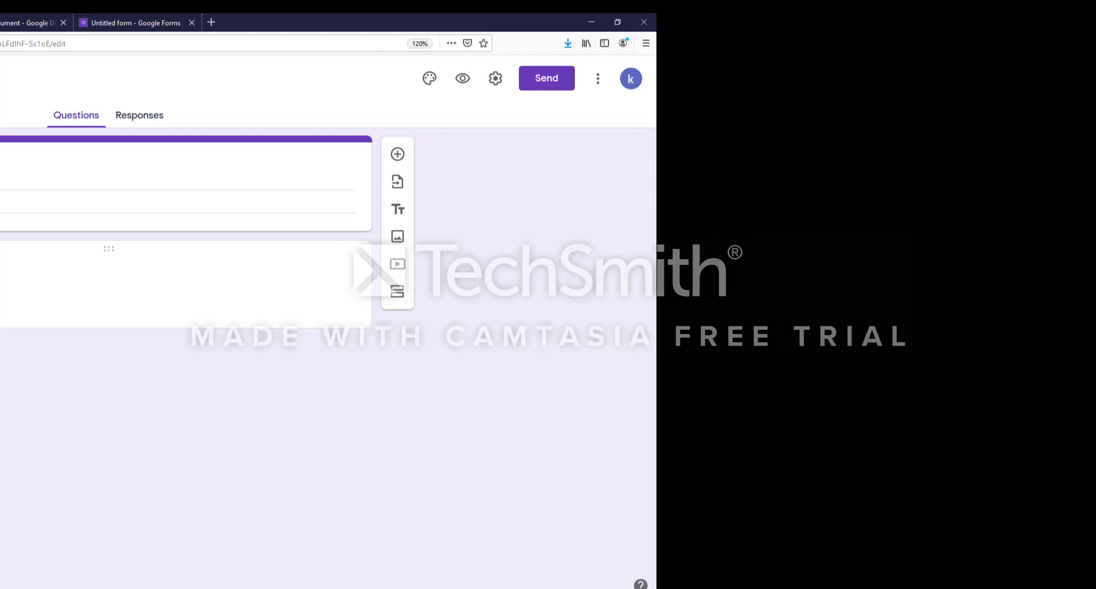
pyautogui.click(7, 182)
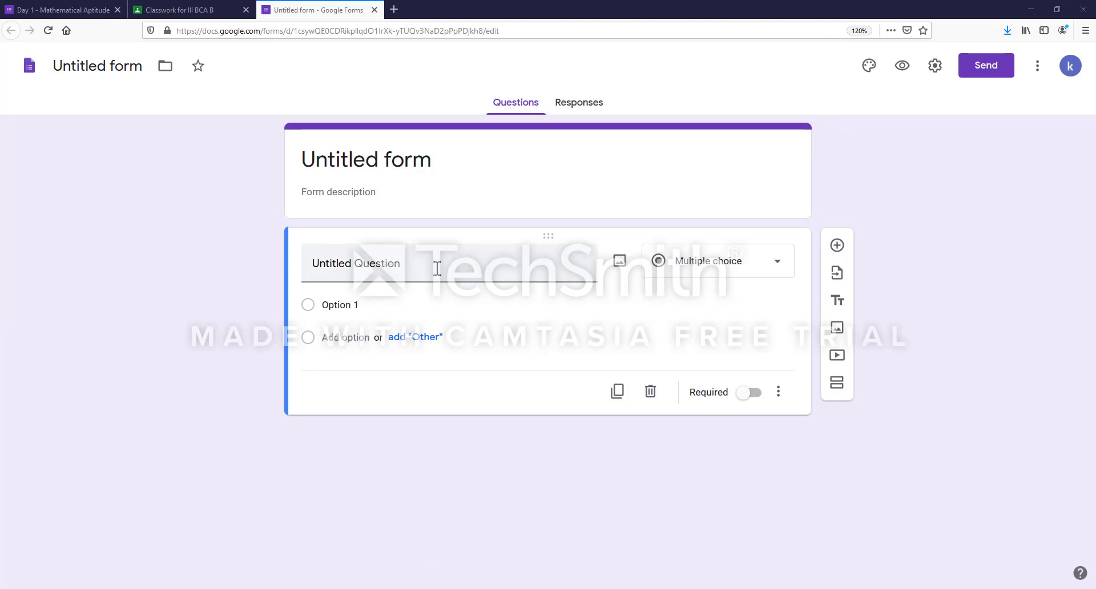
# - Rename the form title to MATHEMATICAL APTITUDE
pyautogui.click(380, 191)
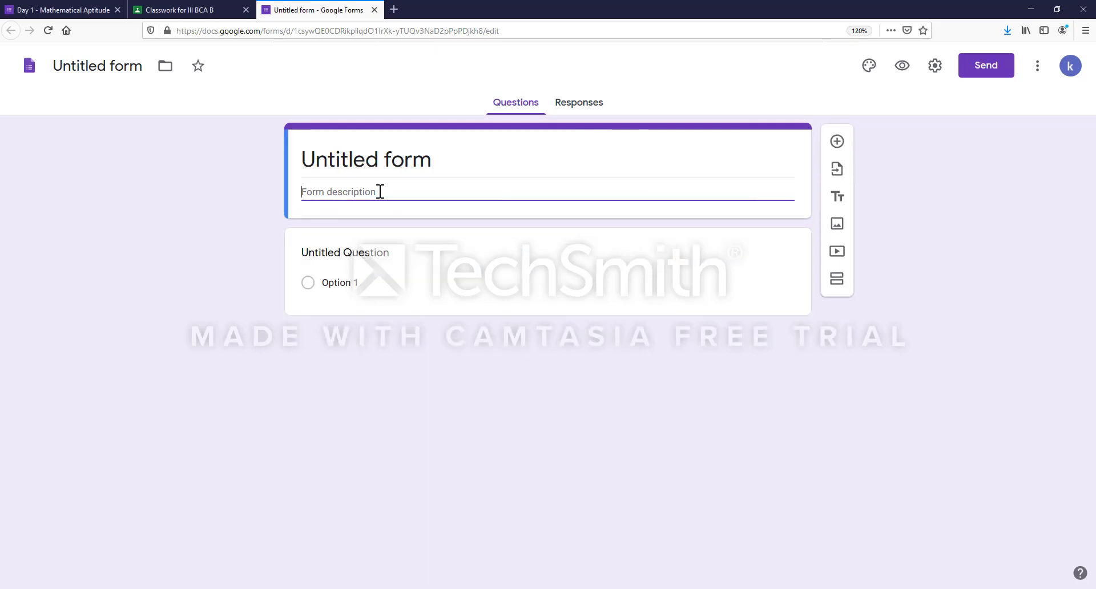
pyautogui.click(449, 156)
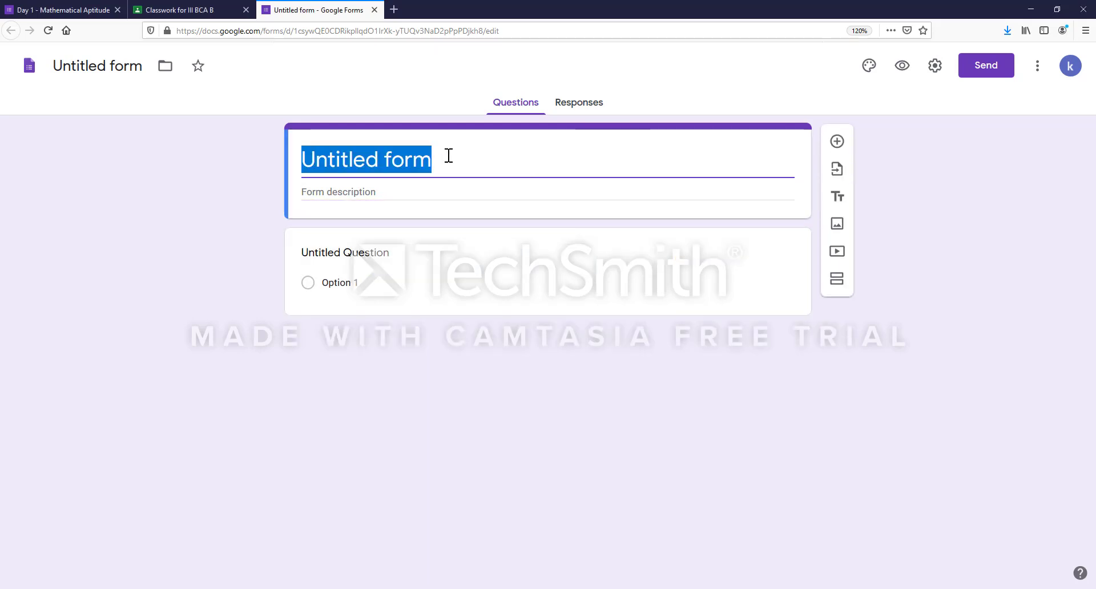
pyautogui.press('BackSpace')
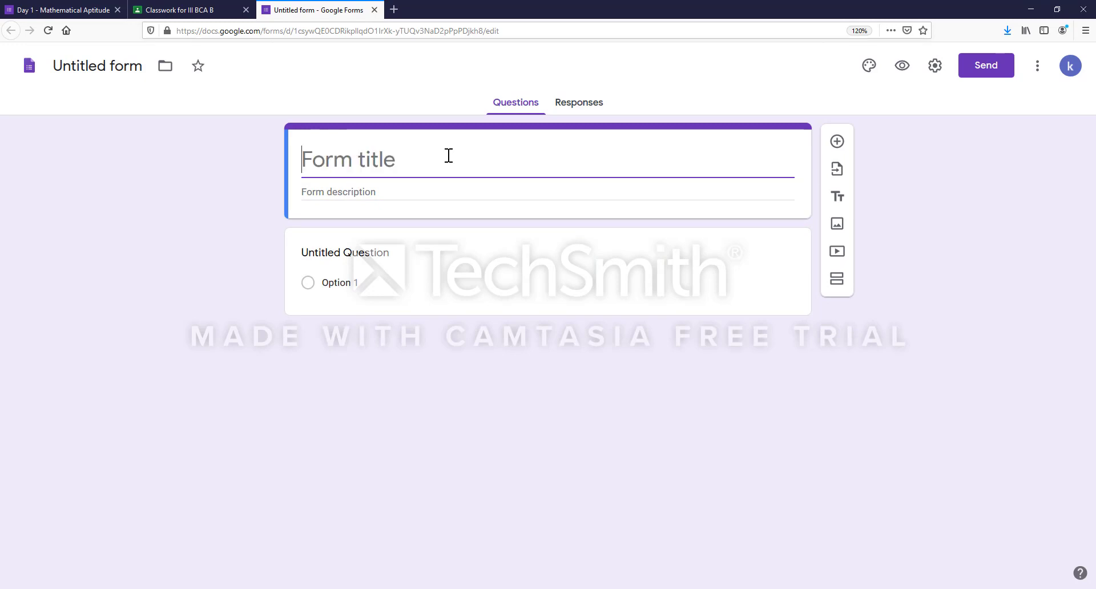
pyautogui.write('MATH')
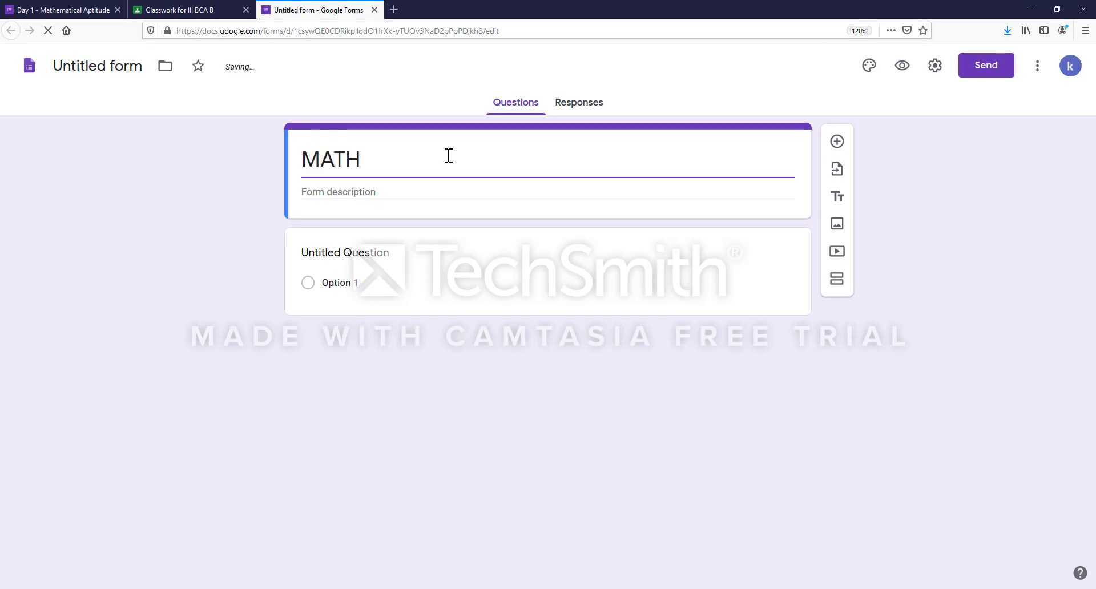
pyautogui.write('EMATI')
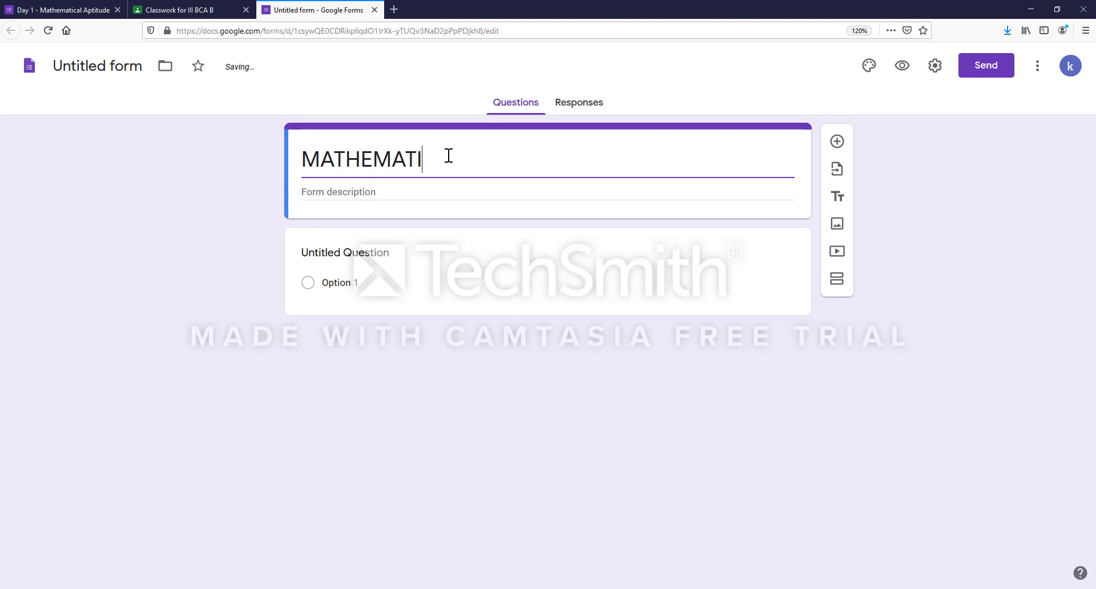
pyautogui.write('CAL APTITUDE')
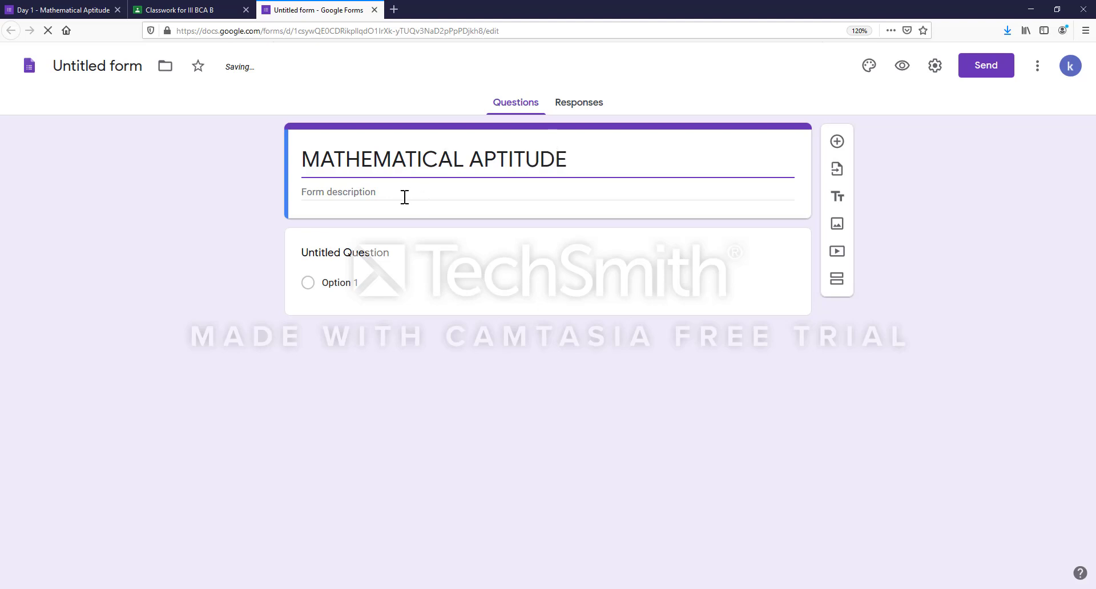
# - Add the form description MCQ
pyautogui.click(380, 193)
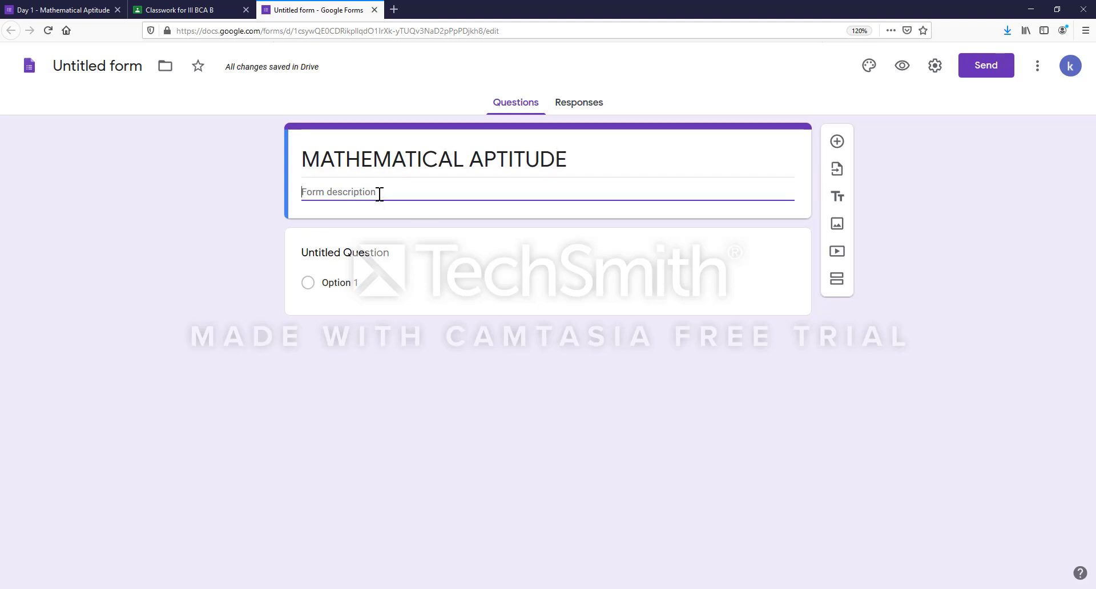
pyautogui.write('m')
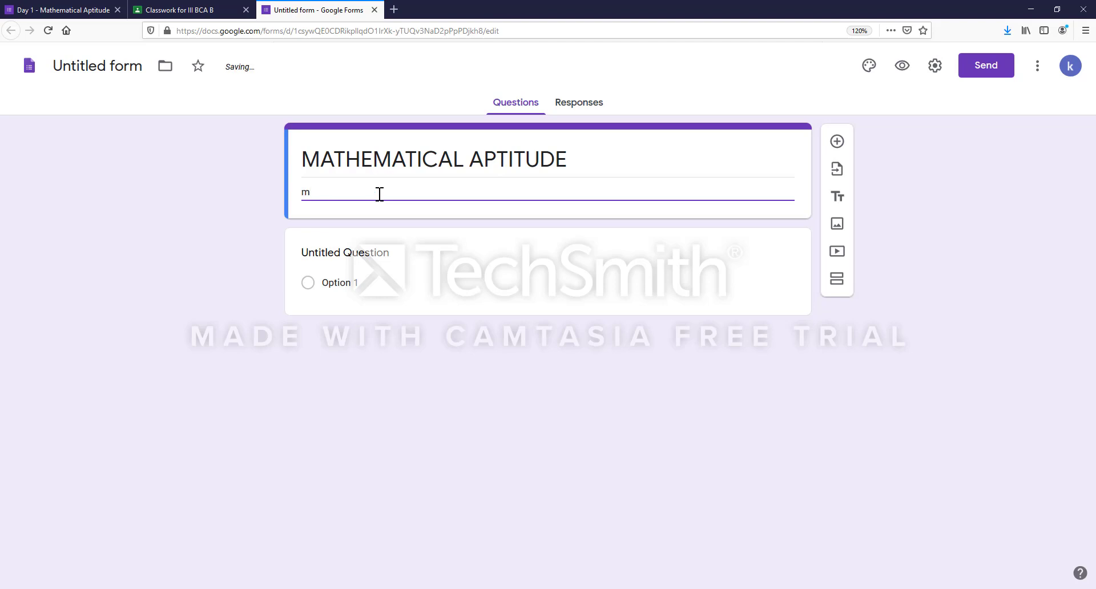
pyautogui.press('BackSpace')
pyautogui.write('MCQ')
pyautogui.click(352, 268)
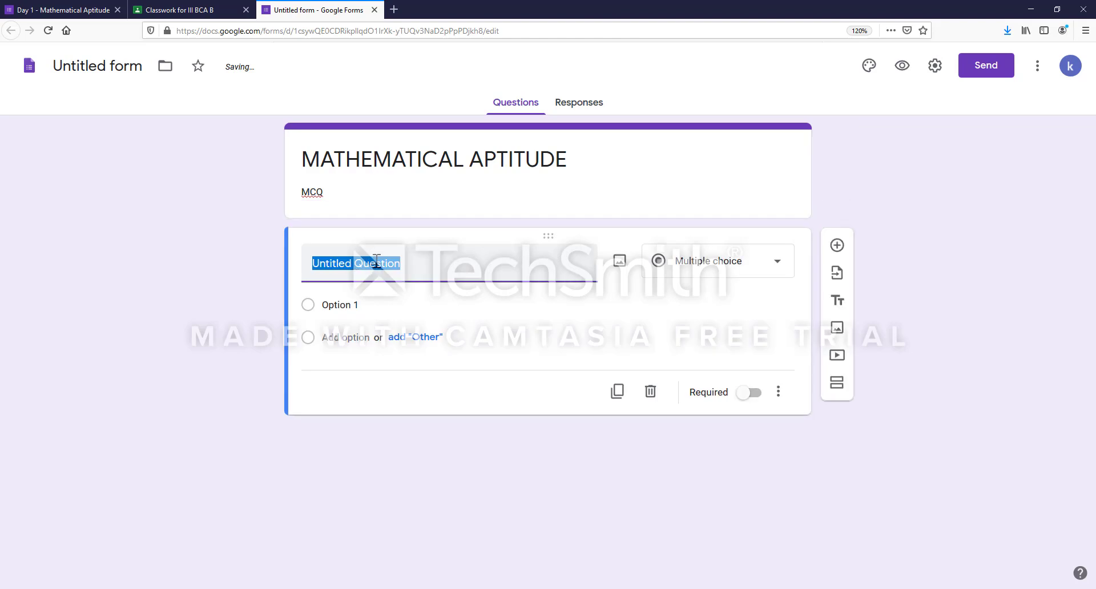
# - Replace question 1's title with '1.' plus the pasted 466-page book question, keeping Multiple choice
pyautogui.click(405, 269)
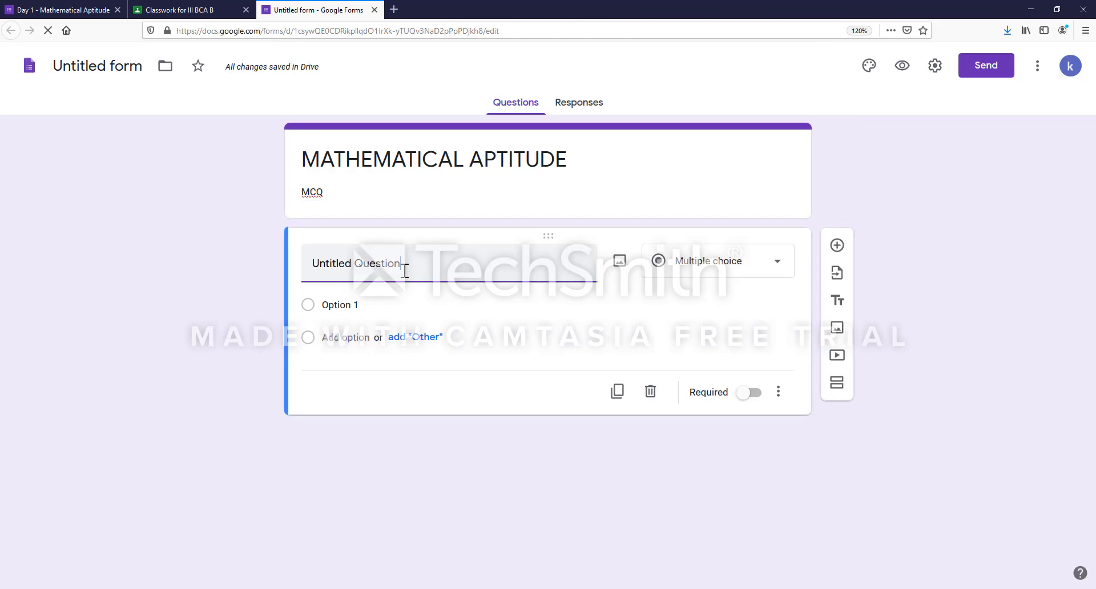
pyautogui.press('BackSpace')
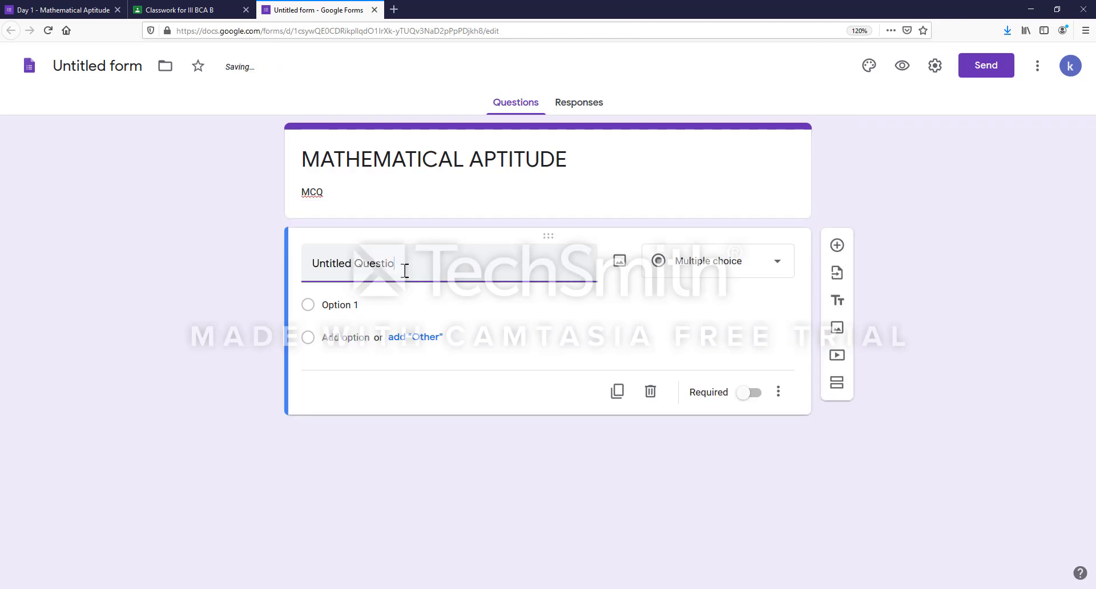
pyautogui.press('BackSpace')
pyautogui.press('BackSpace')
pyautogui.press('BackSpace')
pyautogui.press('BackSpace')
pyautogui.press('BackSpace')
pyautogui.press('BackSpace')
pyautogui.press('BackSpace')
pyautogui.press('BackSpace')
pyautogui.press('BackSpace')
pyautogui.press('BackSpace')
pyautogui.press('BackSpace')
pyautogui.press('BackSpace')
pyautogui.press('BackSpace')
pyautogui.press('BackSpace')
pyautogui.press('BackSpace')
pyautogui.press('BackSpace')
pyautogui.write('1.')
pyautogui.hotkey('ctrl', 'v')
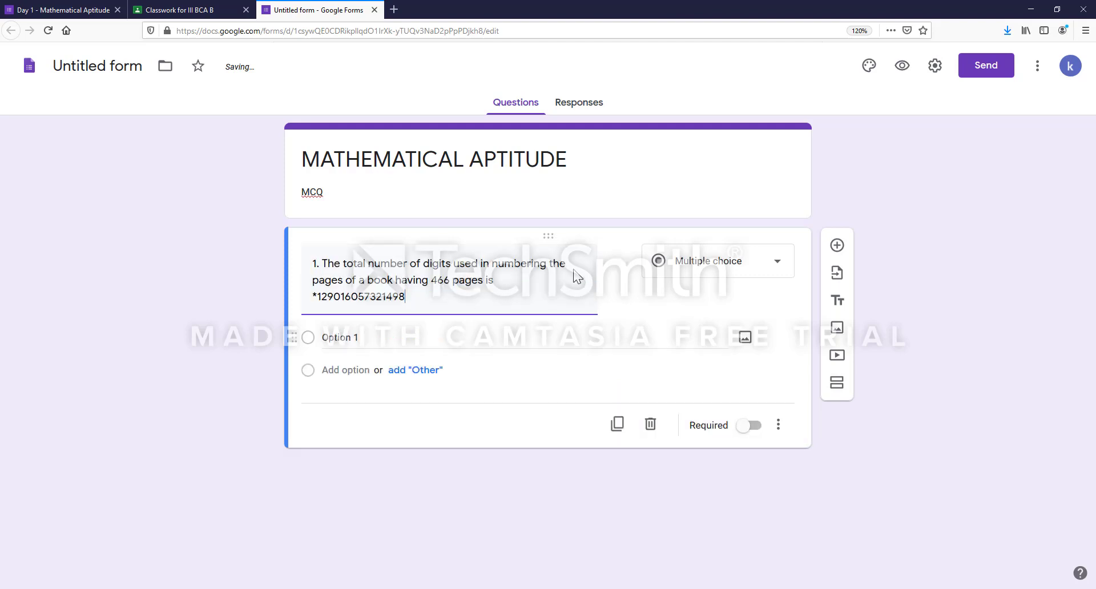
pyautogui.click(742, 261)
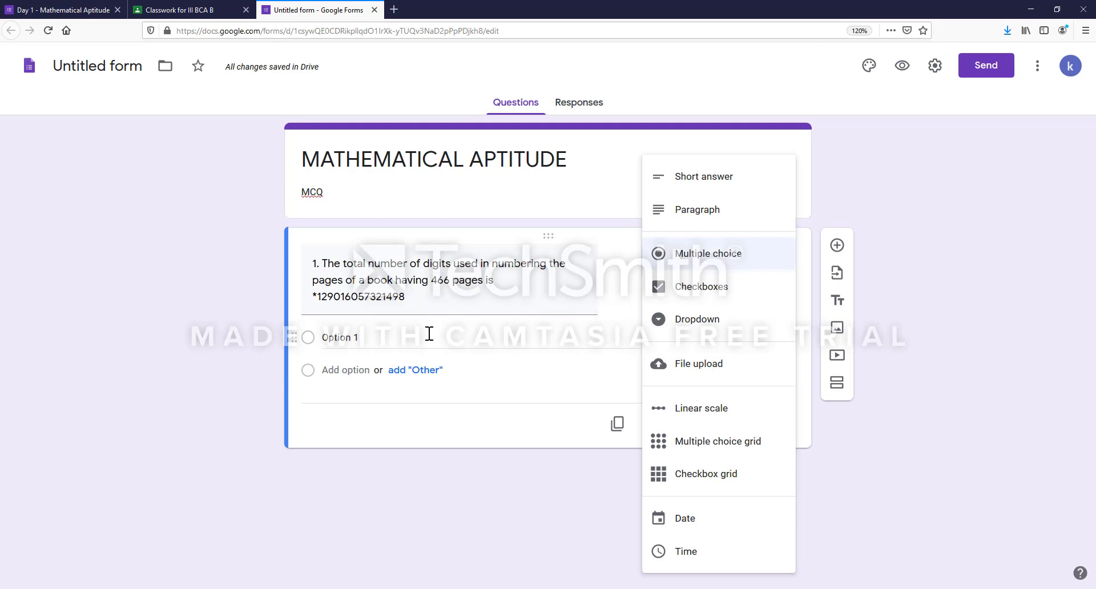
pyautogui.click(669, 264)
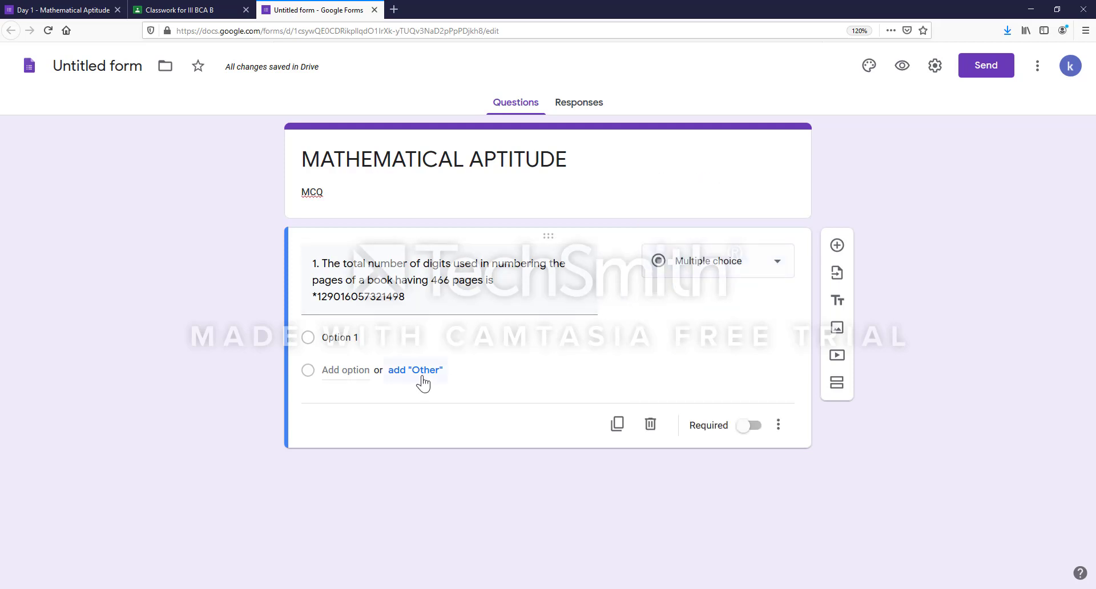
# - Enter the answer options 1290, 1605, 732 and 1498
pyautogui.click(330, 337)
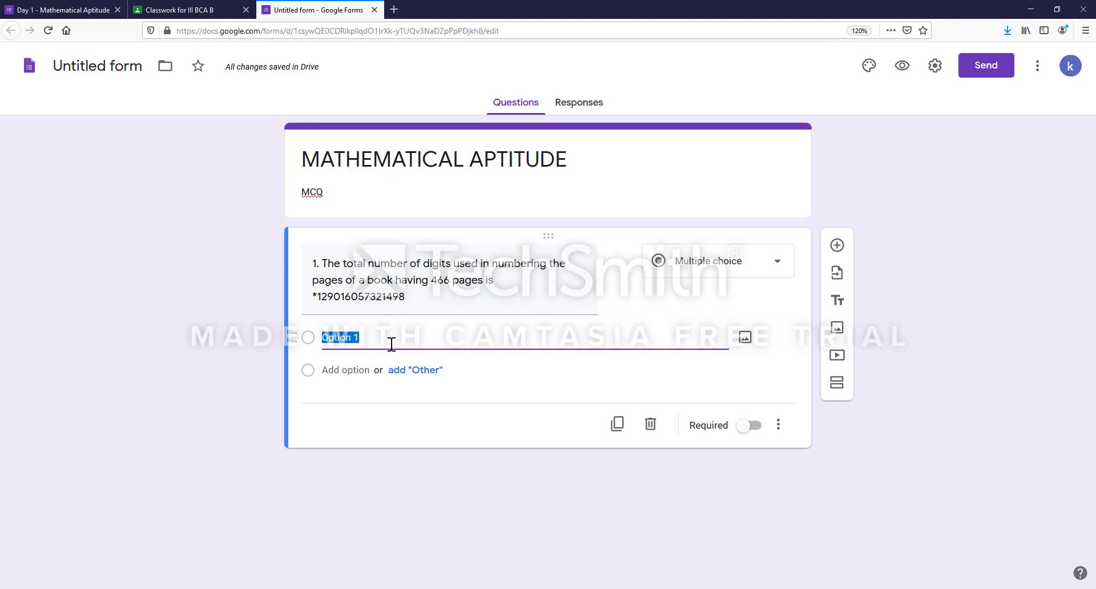
pyautogui.press('BackSpace')
pyautogui.write('1290')
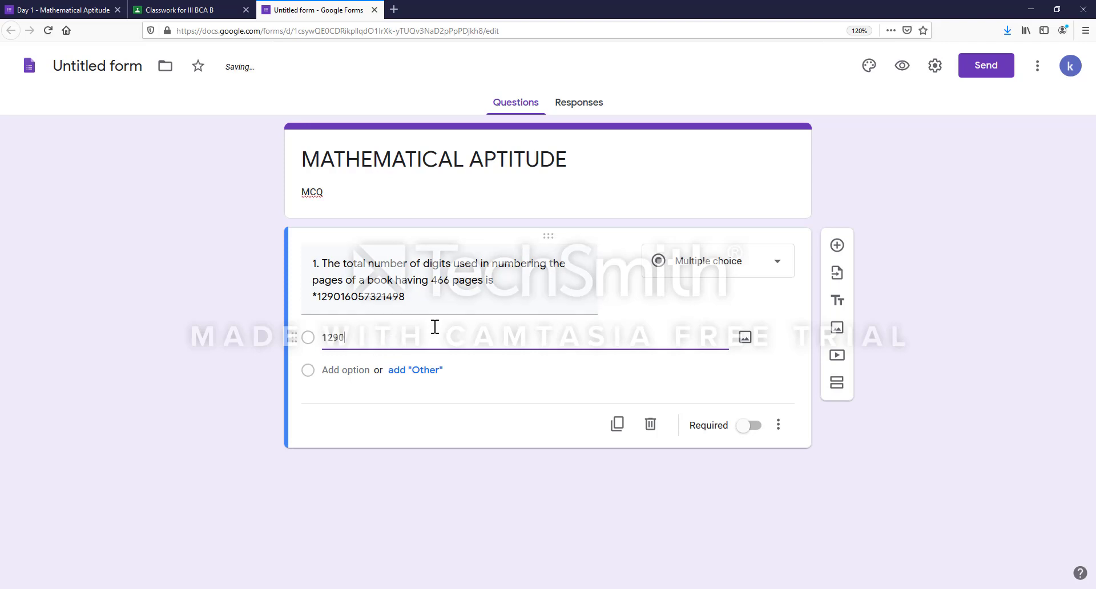
pyautogui.click(354, 375)
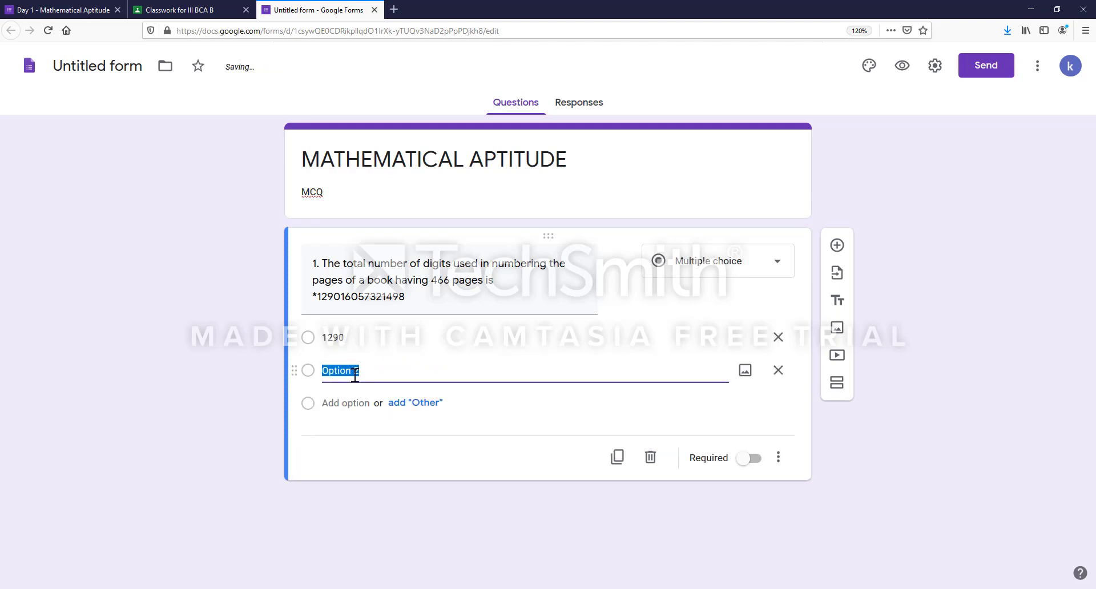
pyautogui.write('1605')
pyautogui.click(347, 402)
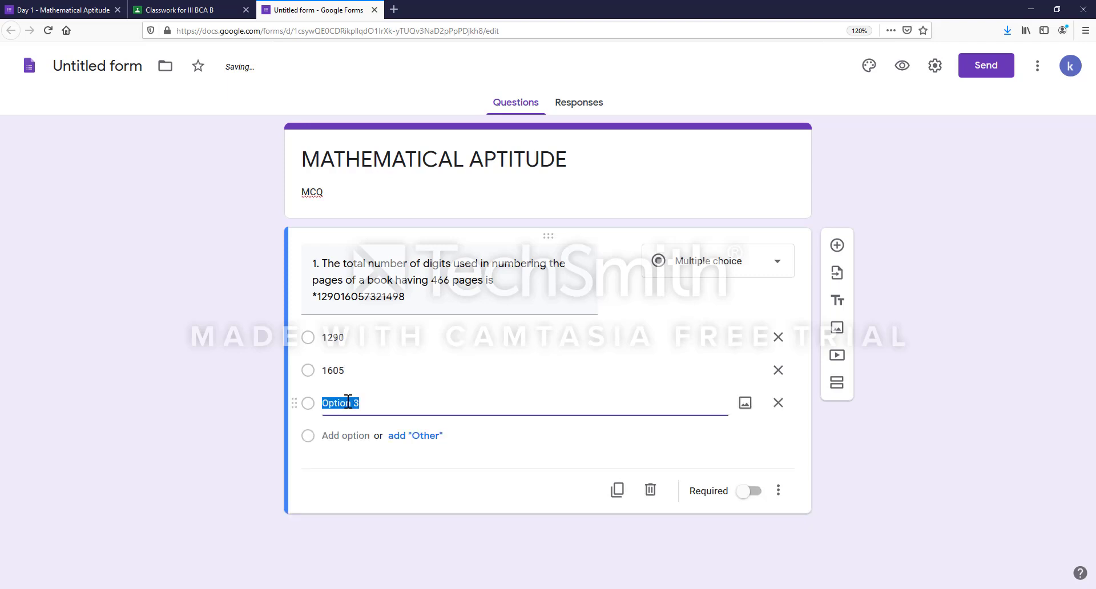
pyautogui.write('732')
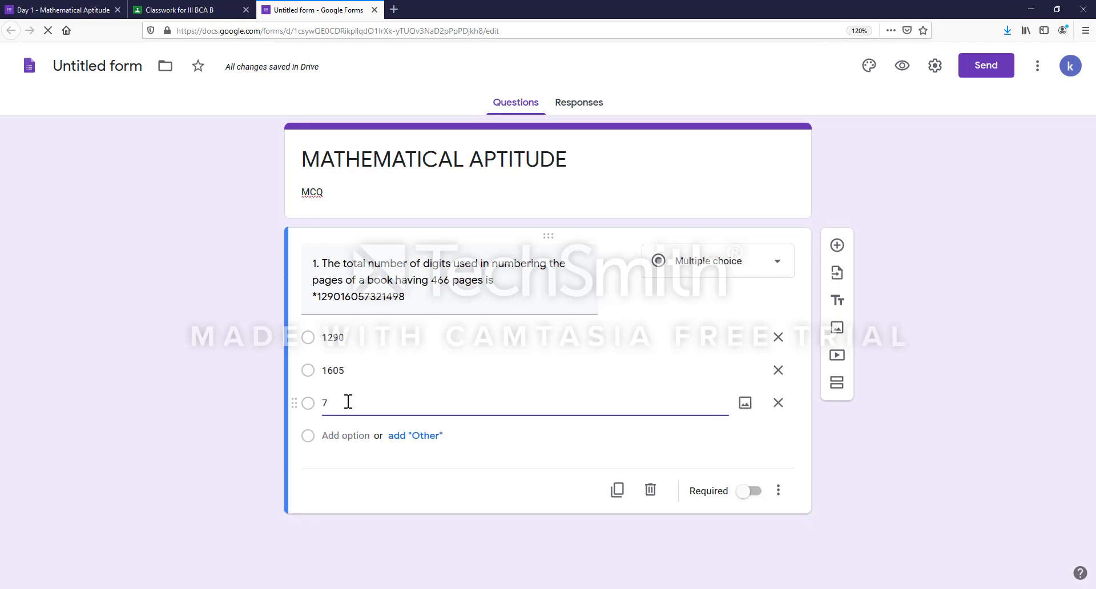
pyautogui.click(347, 443)
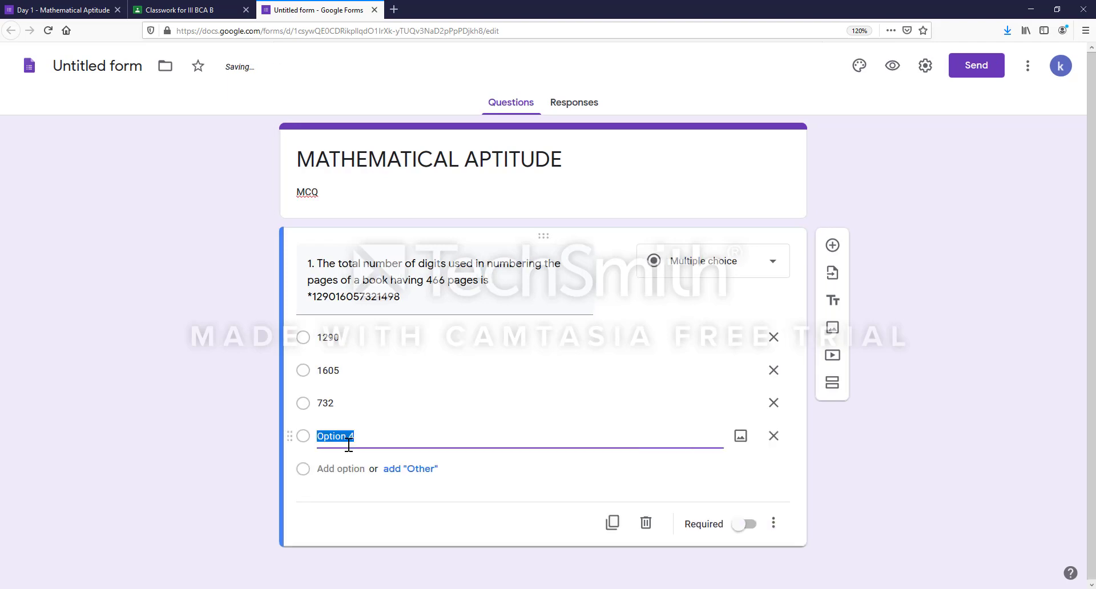
pyautogui.write('1498')
# - Delete the pasted answer digits from the end of the question text
pyautogui.click(401, 306)
pyautogui.hotkey('ctrl', 'a')
pyautogui.click(406, 305)
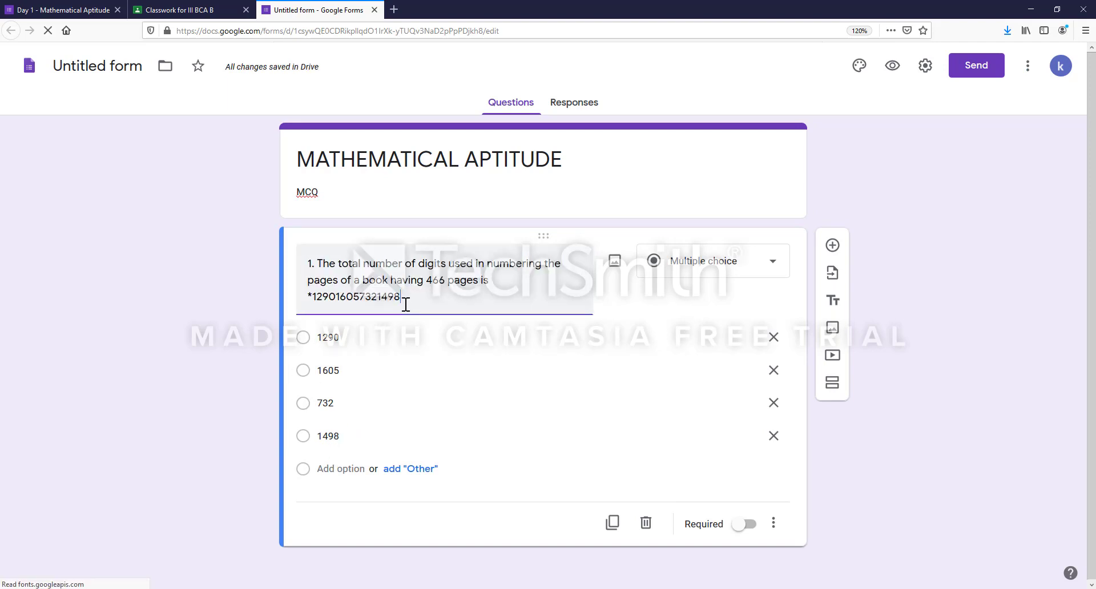
pyautogui.press('BackSpace')
pyautogui.press('BackSpace')
pyautogui.press('BackSpace')
pyautogui.press('BackSpace')
pyautogui.press('BackSpace')
pyautogui.press('BackSpace')
pyautogui.press('BackSpace')
pyautogui.press('BackSpace')
pyautogui.press('BackSpace')
pyautogui.press('BackSpace')
pyautogui.press('BackSpace')
pyautogui.press('BackSpace')
pyautogui.press('BackSpace')
pyautogui.press('BackSpace')
pyautogui.press('BackSpace')
pyautogui.press('BackSpace')
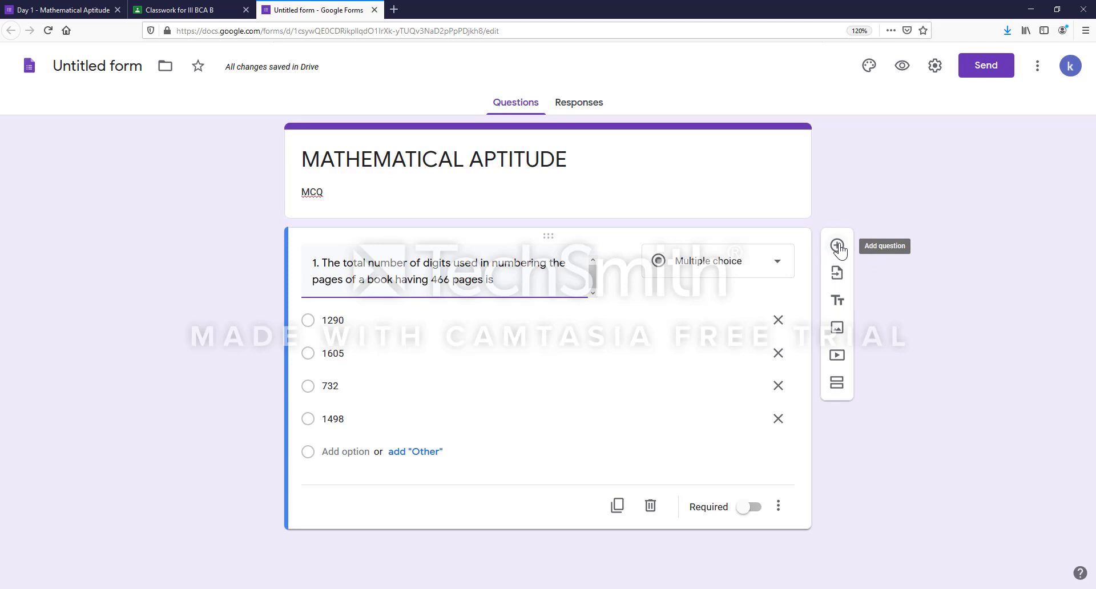
# - Add a required second question titled '2.'
pyautogui.click(838, 247)
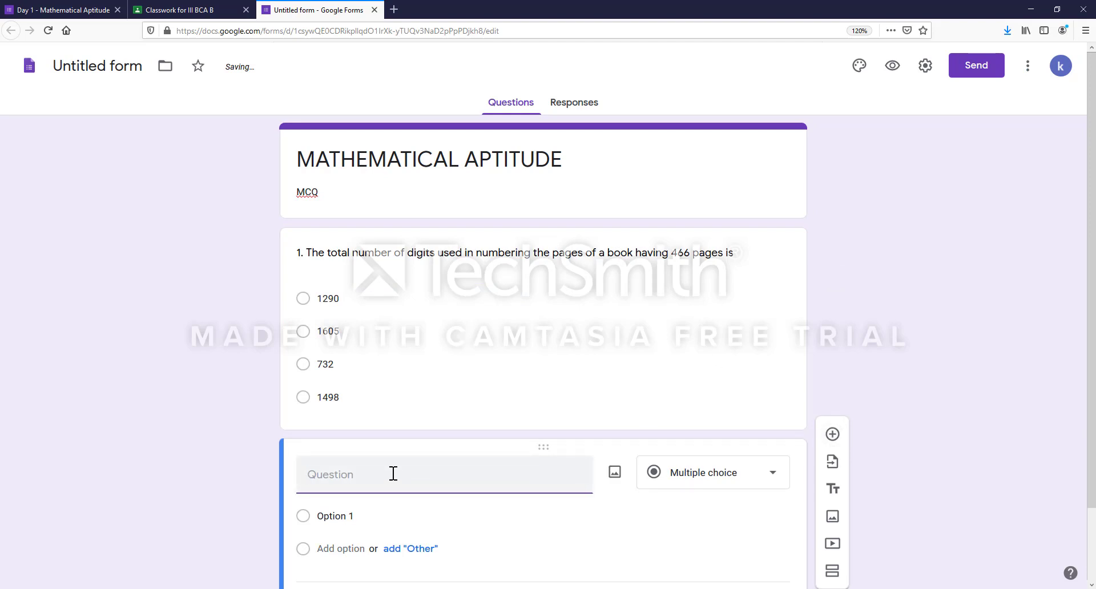
pyautogui.write('2.')
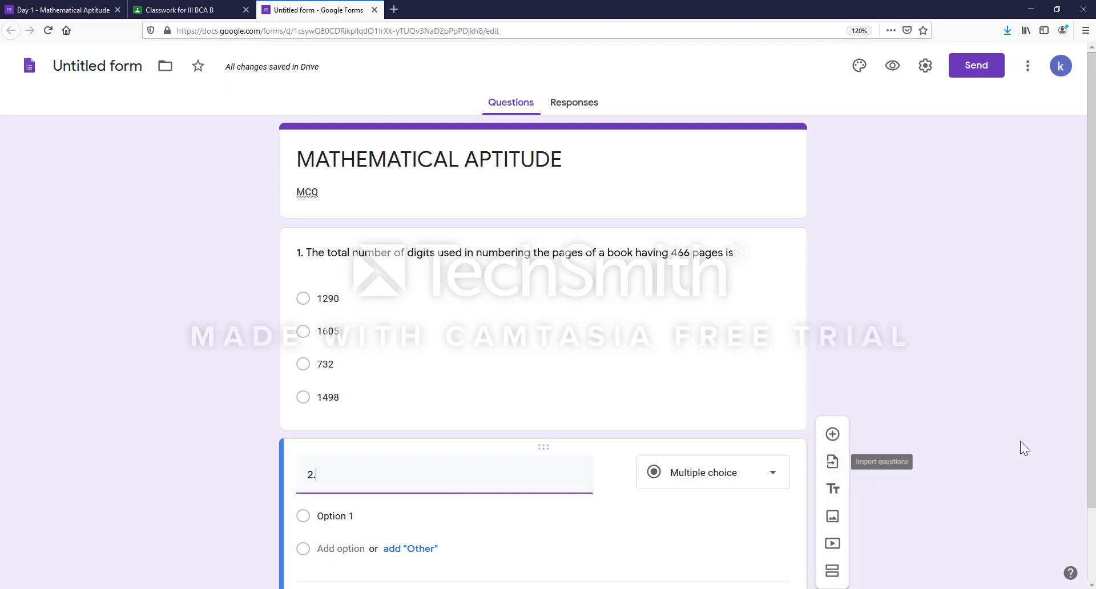
pyautogui.moveTo(1093, 362); pyautogui.dragTo(1093, 439)
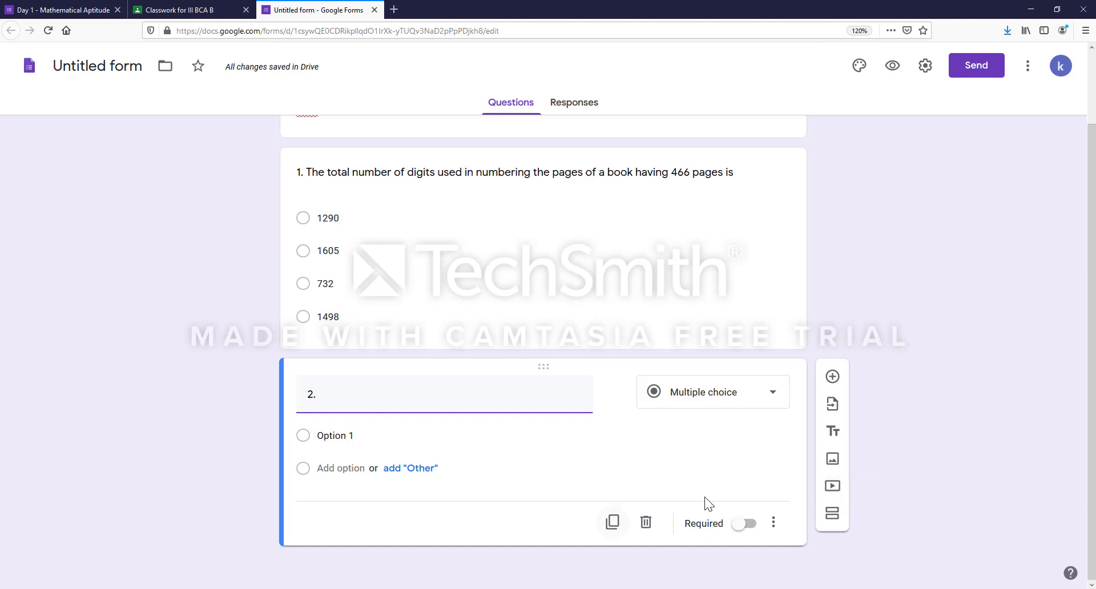
pyautogui.click(744, 524)
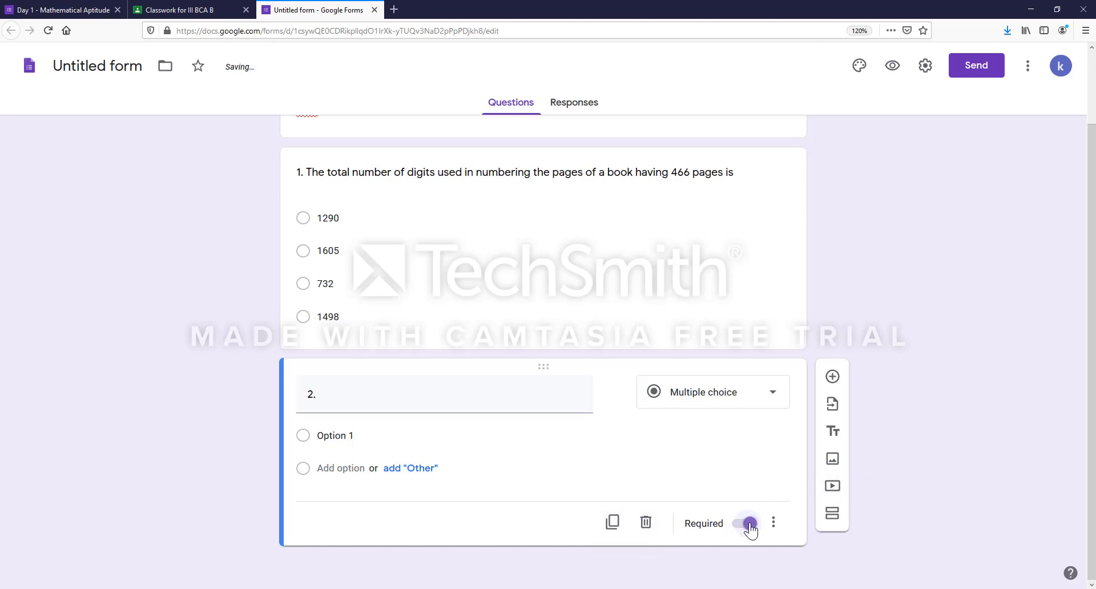
# - Make question 1 required and open the Send form dialog
pyautogui.click(684, 299)
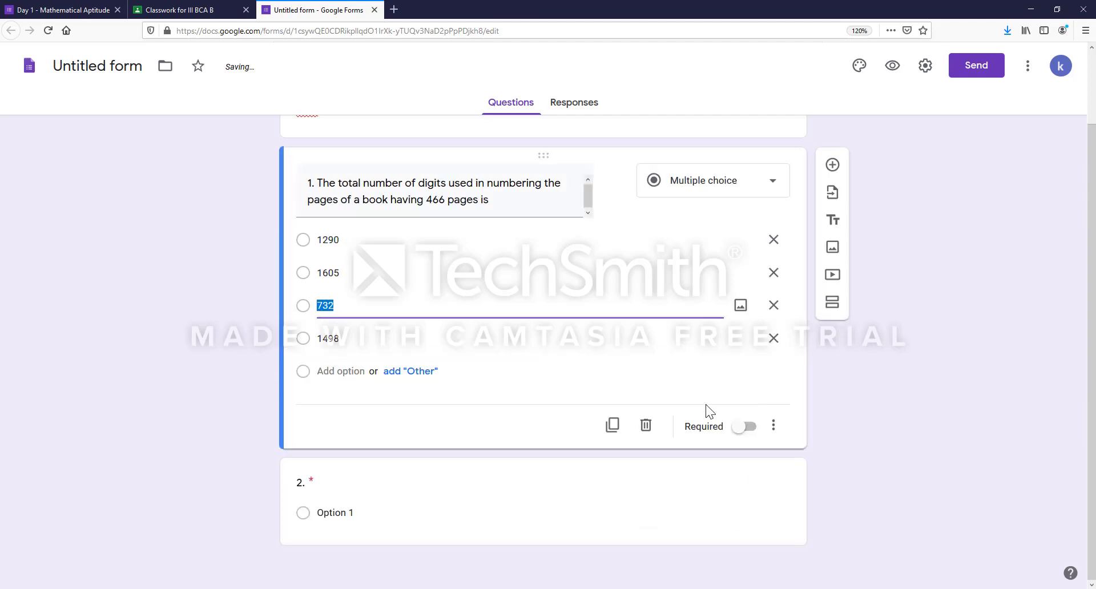
pyautogui.click(752, 430)
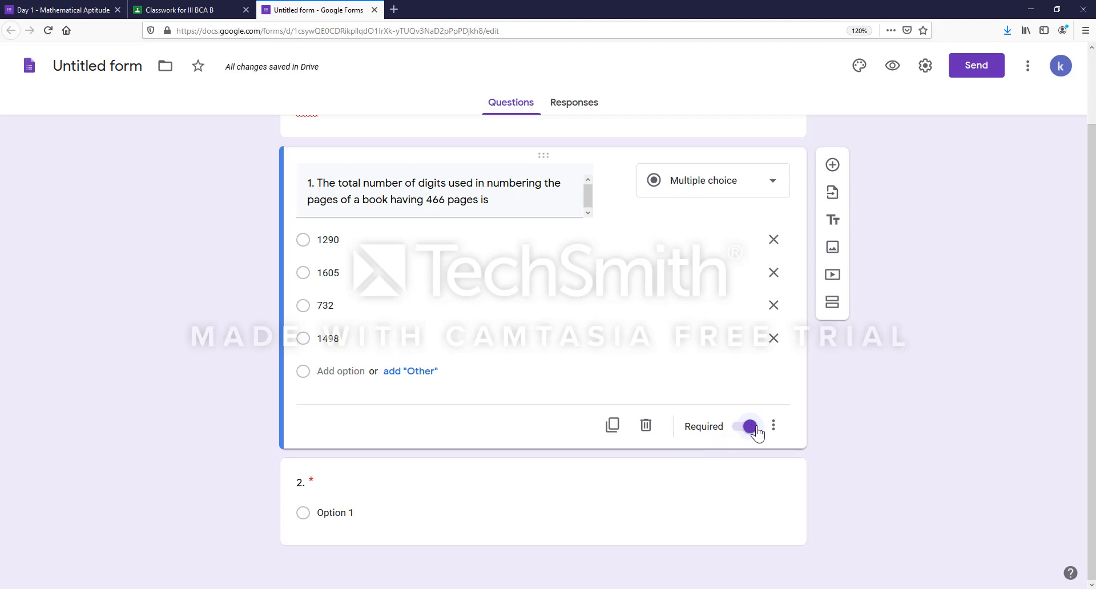
pyautogui.click(975, 65)
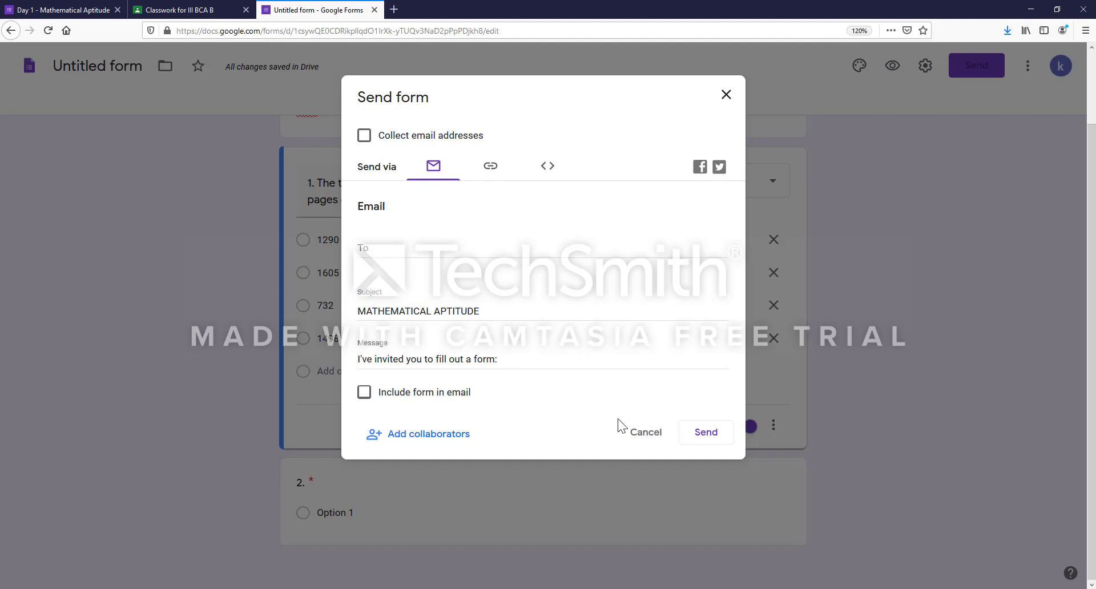
# - Address the form invitation to the recipient's e-mail and send it
pyautogui.click(423, 250)
pyautogui.write('KAL')
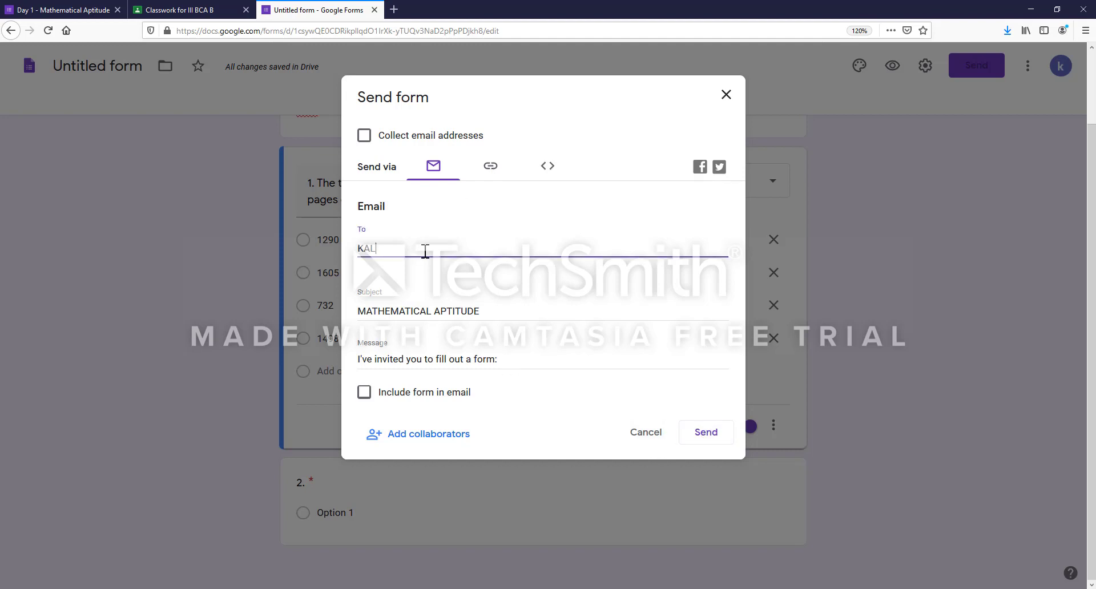
pyautogui.press('BackSpace')
pyautogui.press('BackSpace')
pyautogui.press('BackSpace')
pyautogui.click(706, 435)
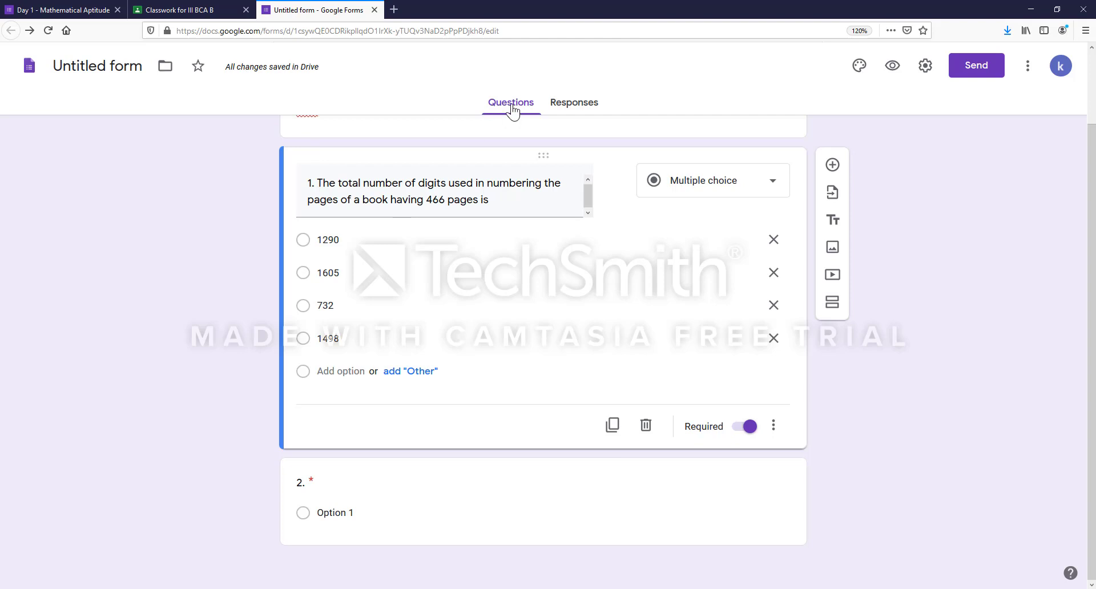
# - Check the Responses tab, then preview the form as respondents see it
pyautogui.scroll(2, 513, 111)
pyautogui.click(567, 102)
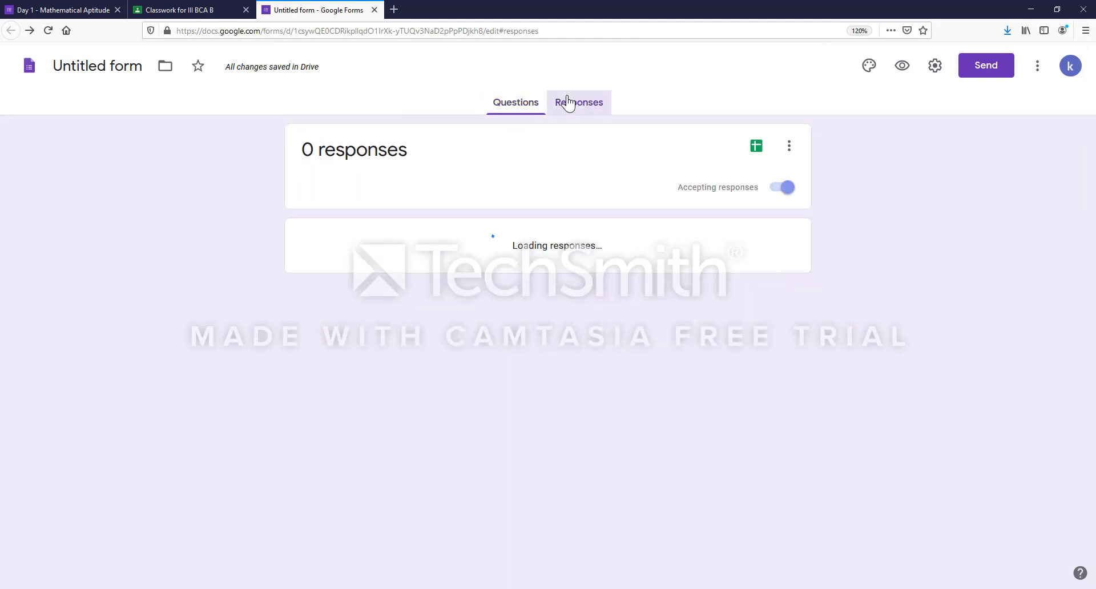
pyautogui.click(513, 103)
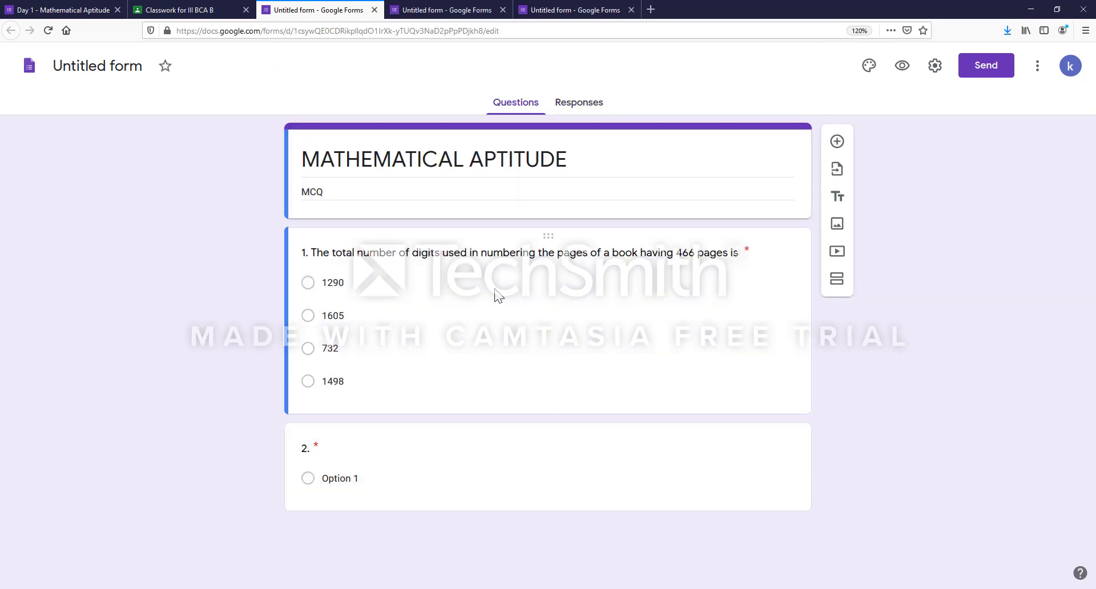
pyautogui.click(901, 66)
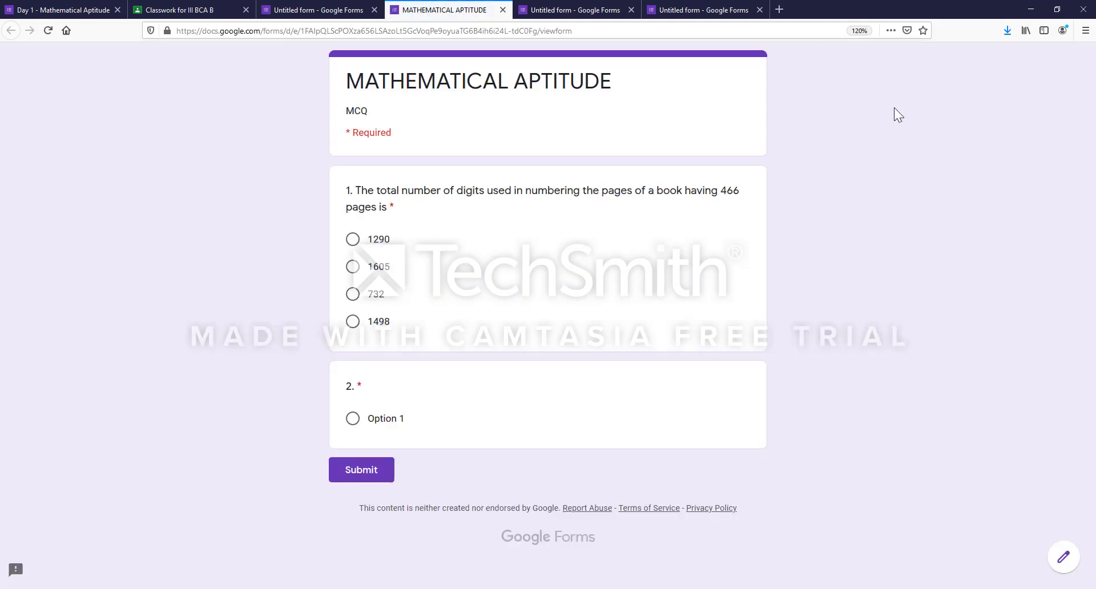
# - Close the preview and form tabs to return to the Classroom material post
pyautogui.click(503, 10)
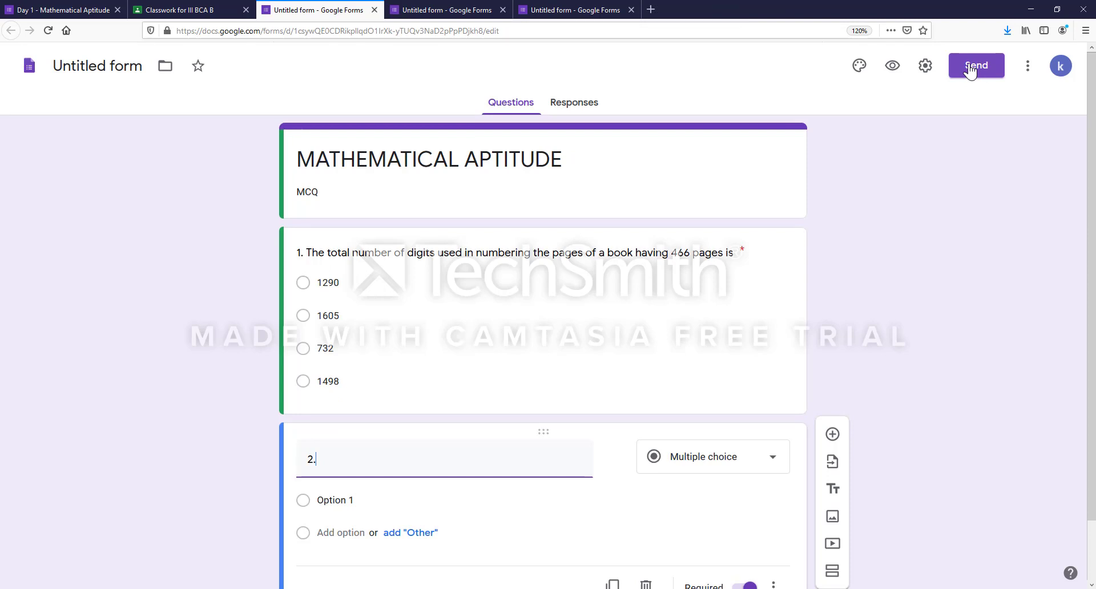
pyautogui.click(631, 9)
pyautogui.click(502, 9)
pyautogui.click(374, 10)
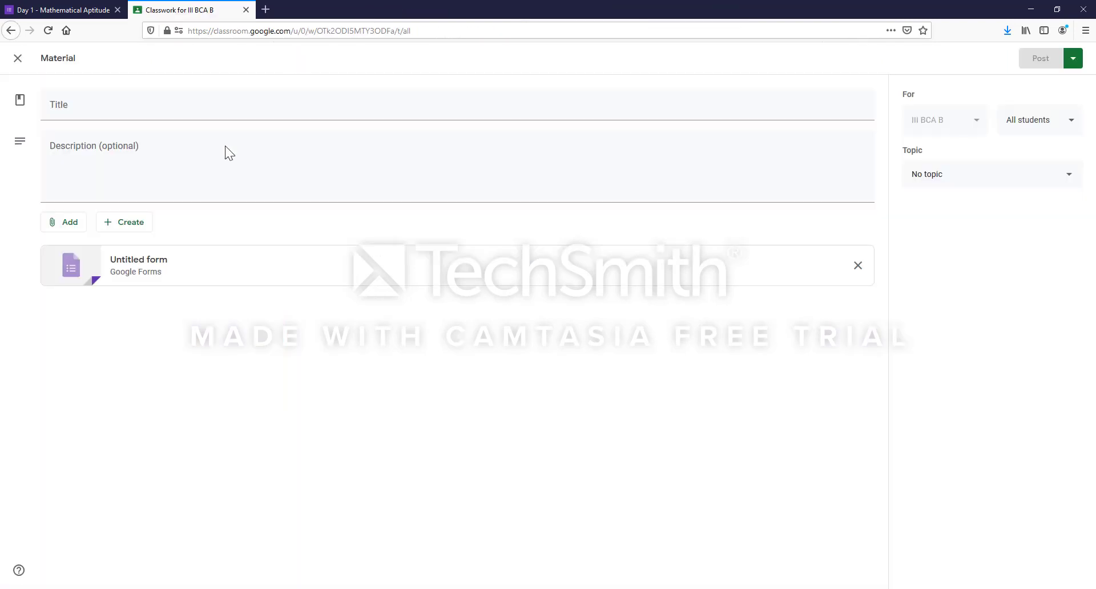